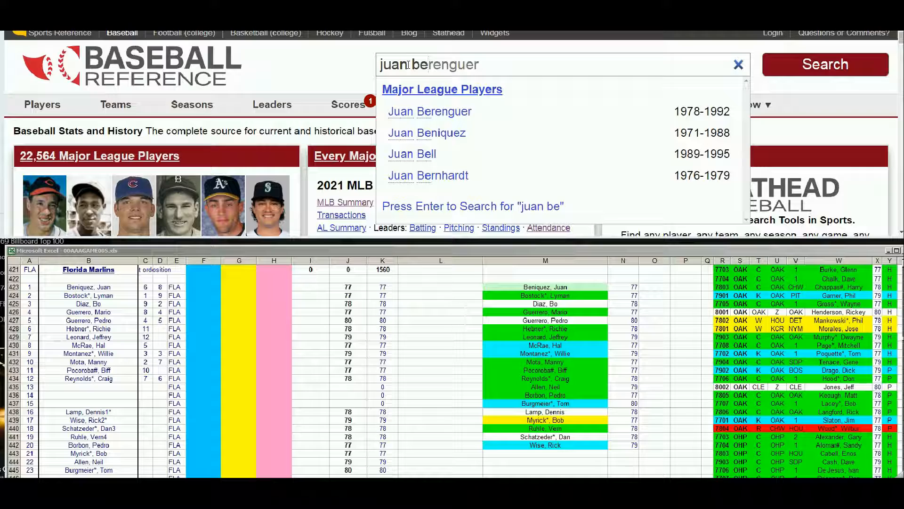
# Step: Open Juan Beníquez's player page on Baseball Reference and review his season-by-season batting statistics around 1977
pyautogui.click(439, 133)
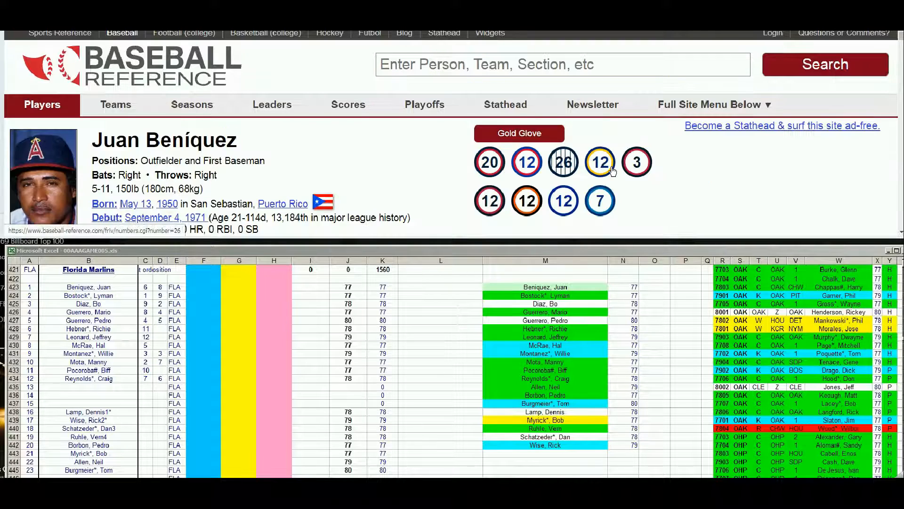
pyautogui.scroll(-5, 616, 176)
pyautogui.scroll(-10, 618, 176)
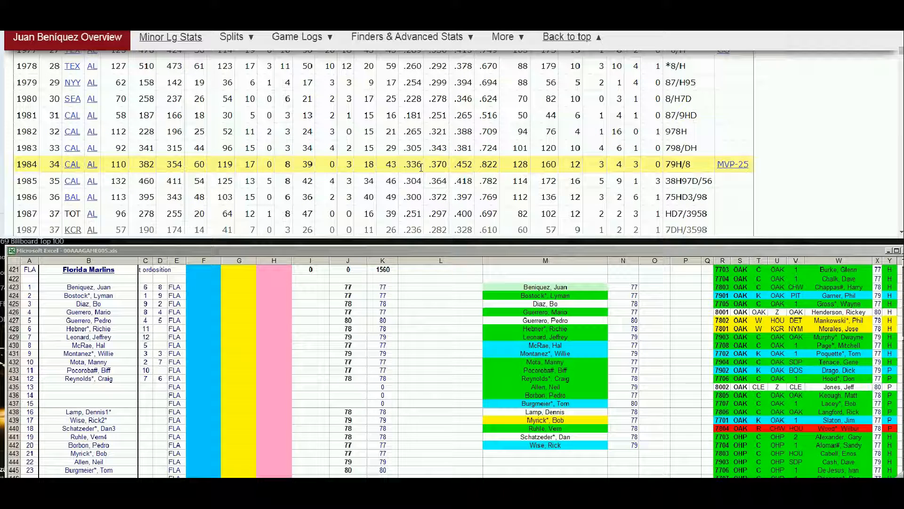
pyautogui.scroll(1, 421, 167)
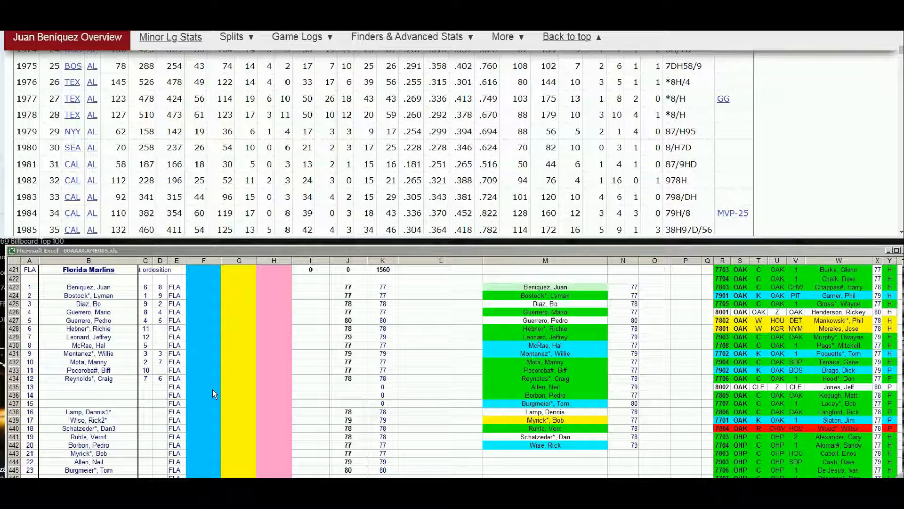
# Step: In the Florida Marlins sheet, enter 100 in the yellow column and ? in the blue column for Juan Beniquez, row 423
pyautogui.click(207, 289)
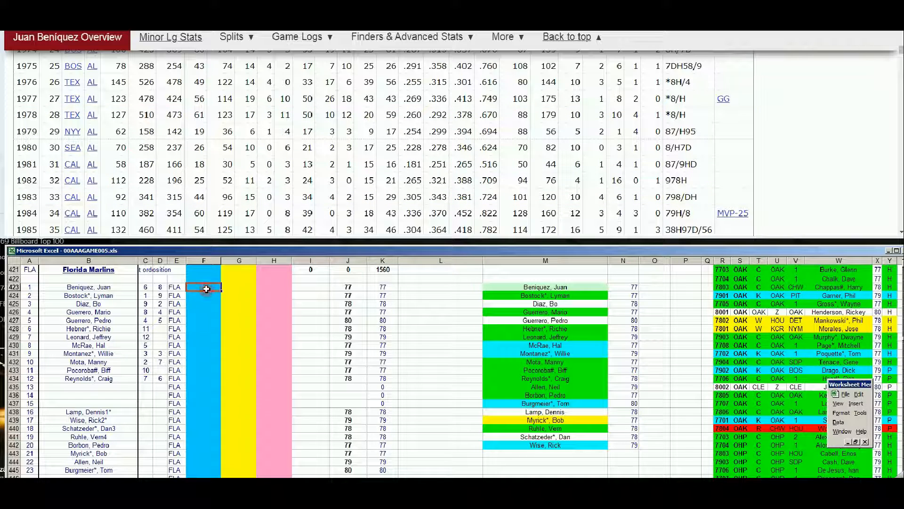
pyautogui.press('Right')
pyautogui.write('100')
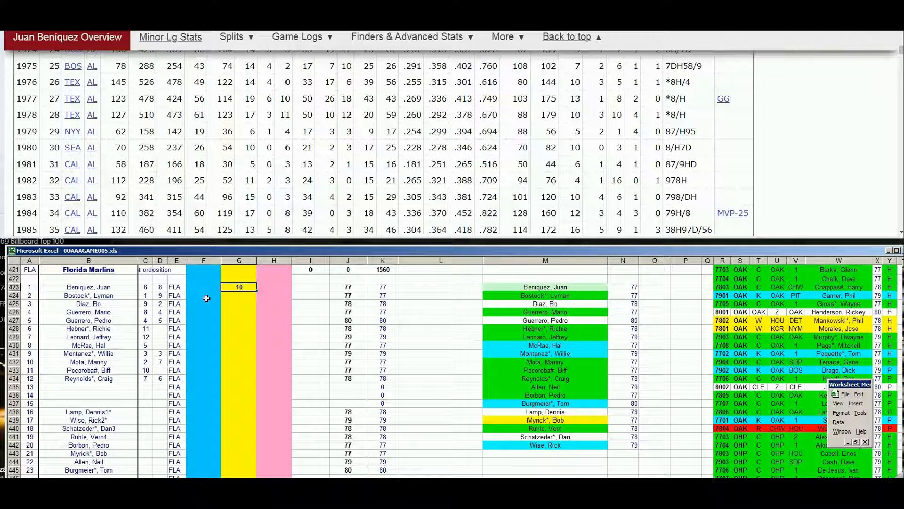
pyautogui.press('Left')
pyautogui.press('Left')
pyautogui.press('Right')
pyautogui.write('?')
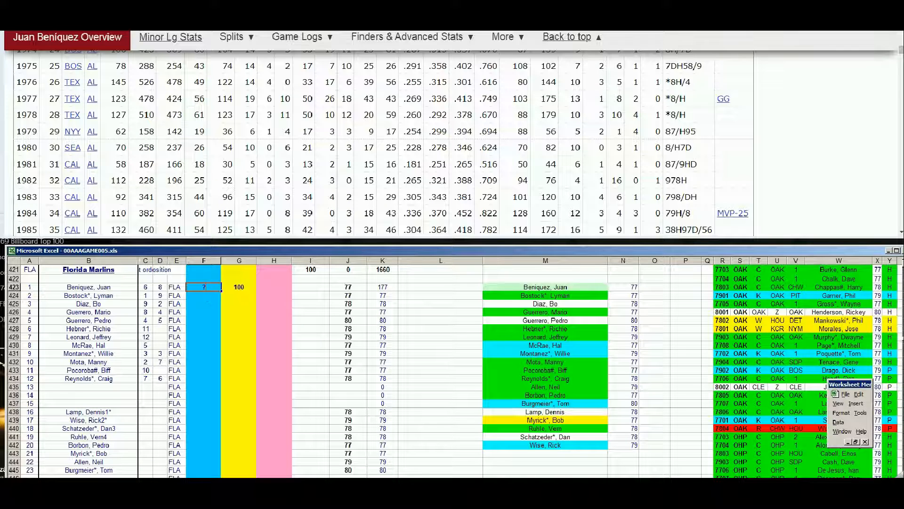
# Step: Search Baseball Reference for lyman, open the 1975-1978 Lyman Bostock page and review his Standard Batting table
pyautogui.moveTo(901, 50); pyautogui.dragTo(899, 38)
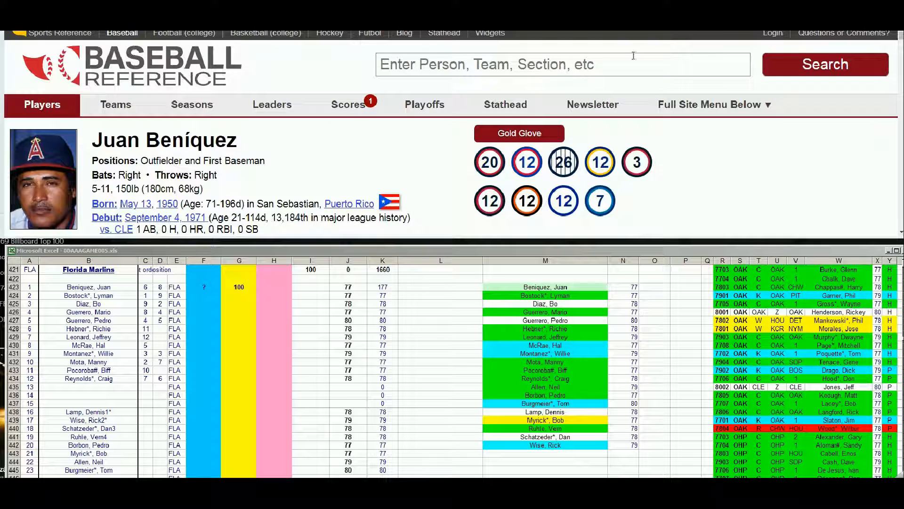
pyautogui.click(609, 58)
pyautogui.write('lyman')
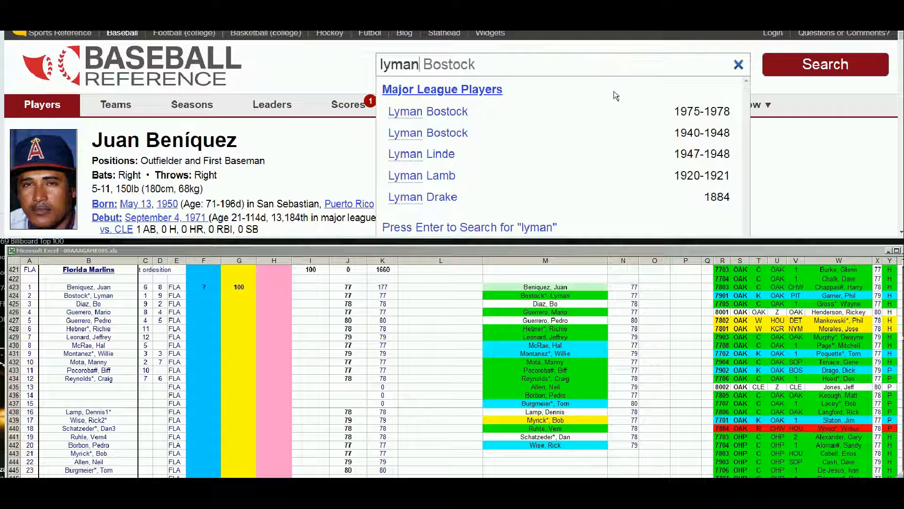
pyautogui.click(464, 112)
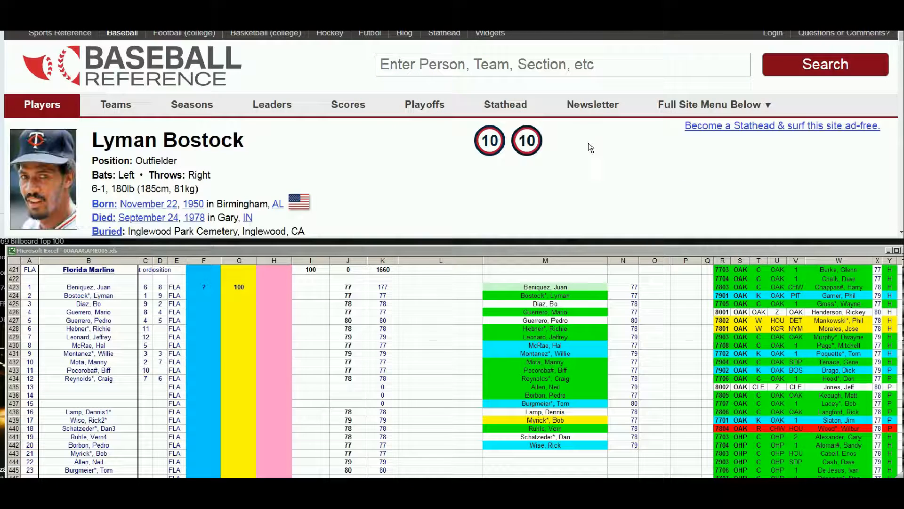
pyautogui.scroll(-5, 603, 143)
pyautogui.scroll(-4, 606, 140)
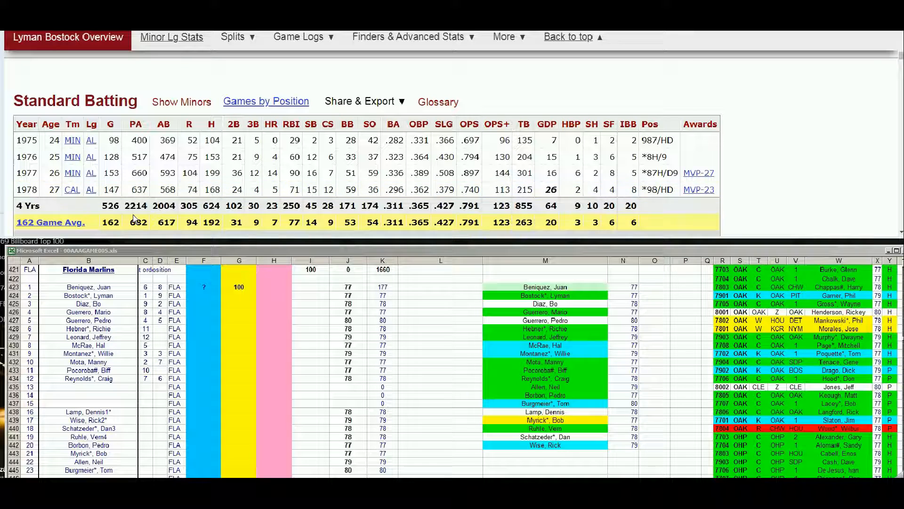
# Step: Enter 10000 in the blue column for Lyman Bostock, cell F424 of the spreadsheet
pyautogui.click(204, 305)
pyautogui.click(203, 303)
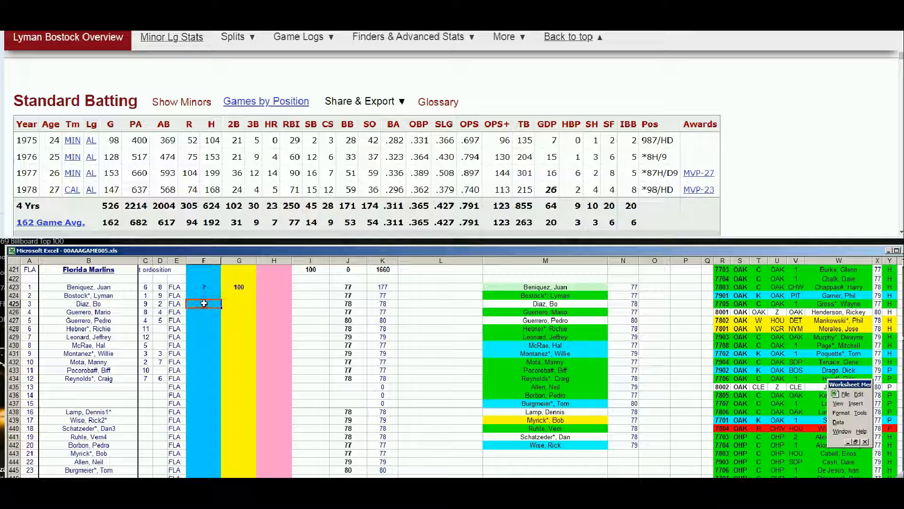
pyautogui.press('Up')
pyautogui.press('Up')
pyautogui.press('Down')
pyautogui.press('Down')
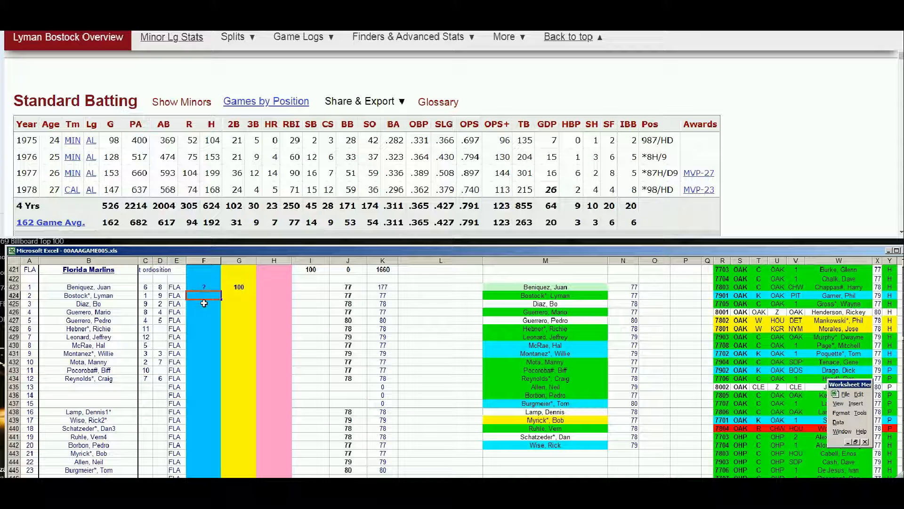
pyautogui.press('Down')
pyautogui.press('Down')
pyautogui.press('Up')
pyautogui.press('Up')
pyautogui.press('Up')
pyautogui.write('10000')
pyautogui.press('Return')
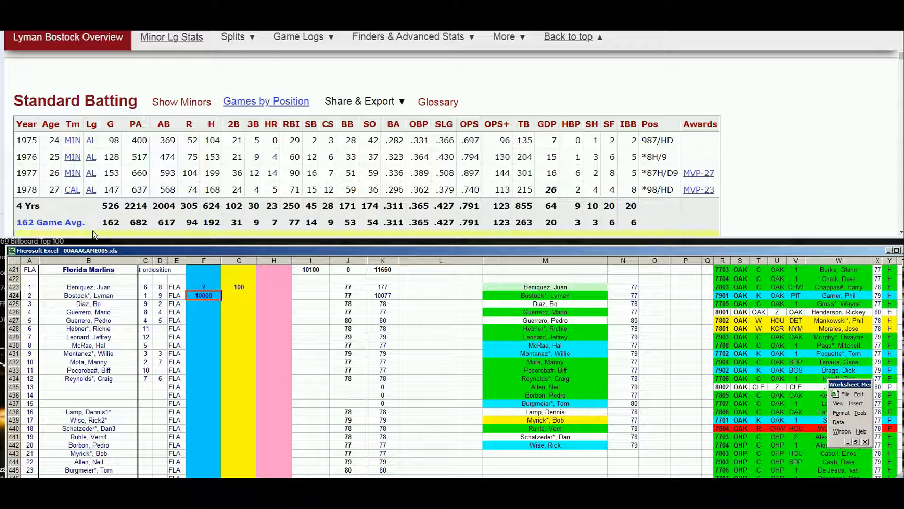
# Step: Look up Mario Guerrero on Baseball Reference and review his season batting statistics for 1977 to 1980
pyautogui.click(48, 191)
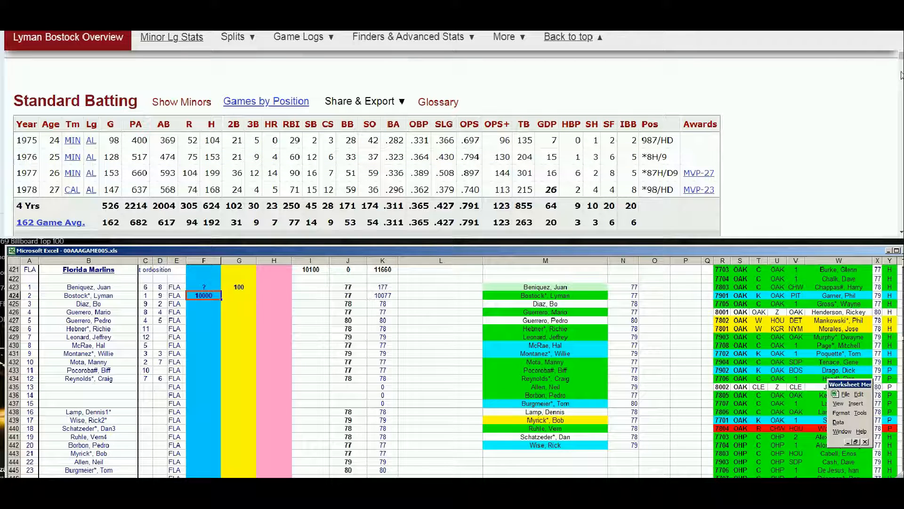
pyautogui.moveTo(901, 75); pyautogui.dragTo(900, 54)
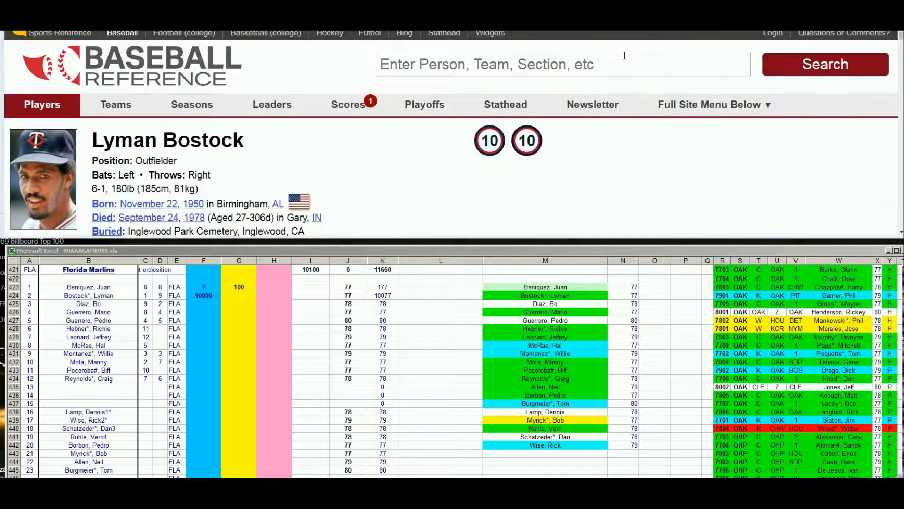
pyautogui.click(624, 56)
pyautogui.write('mario ge')
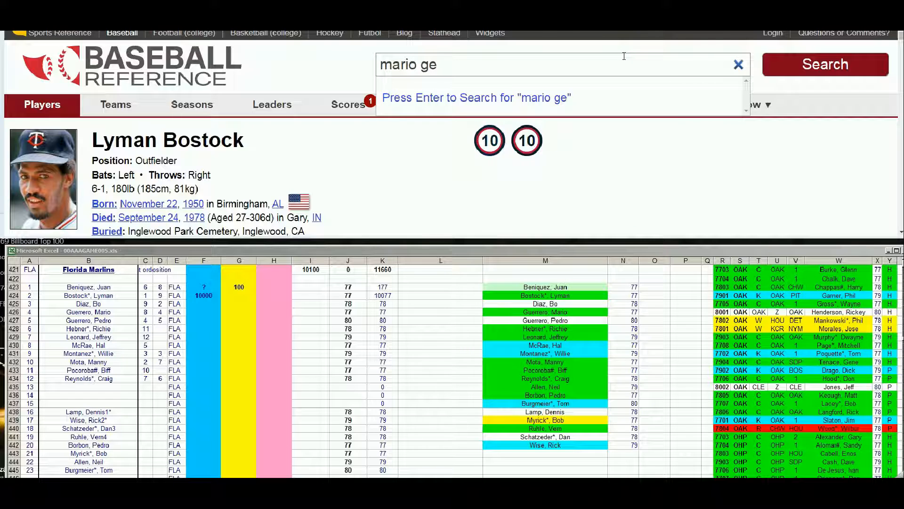
pyautogui.press('BackSpace')
pyautogui.write('u')
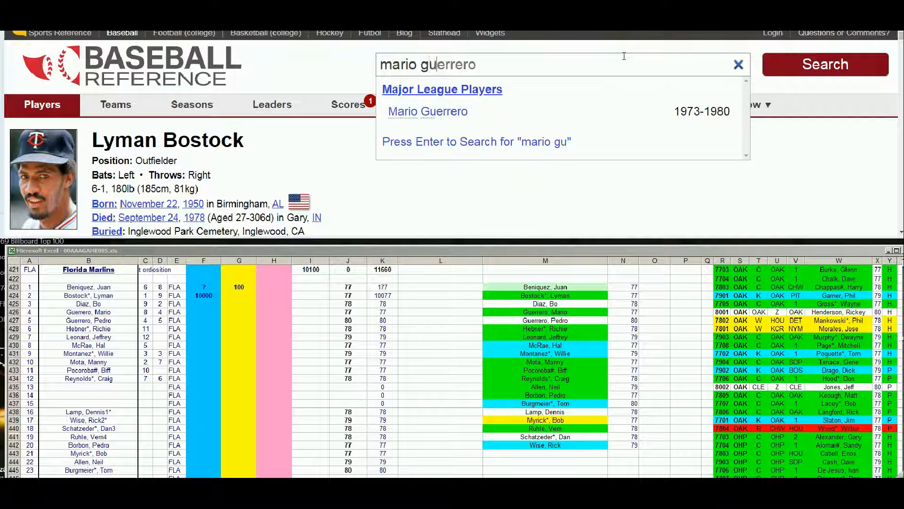
pyautogui.click(459, 112)
pyautogui.scroll(-10, 634, 178)
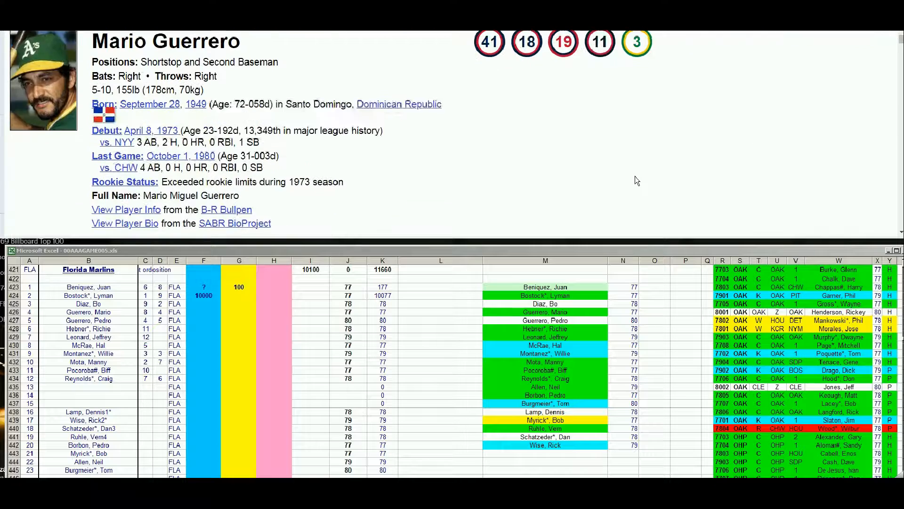
pyautogui.scroll(-1, 635, 176)
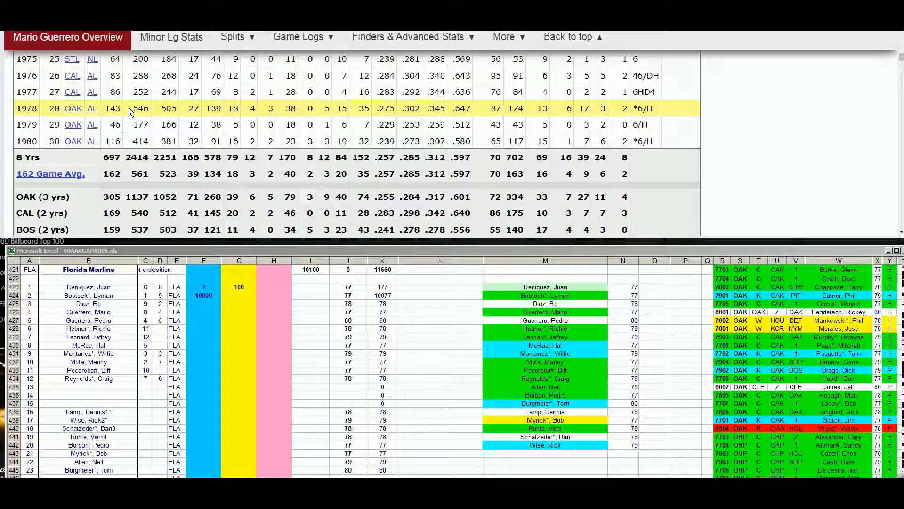
pyautogui.click(207, 338)
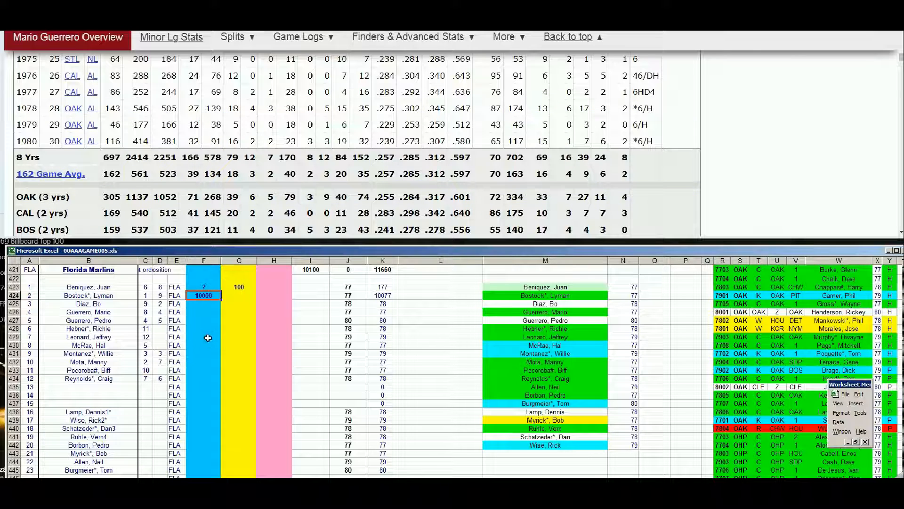
pyautogui.press('Down')
pyautogui.press('Down')
pyautogui.write('1000')
pyautogui.press('Up')
pyautogui.press('Down')
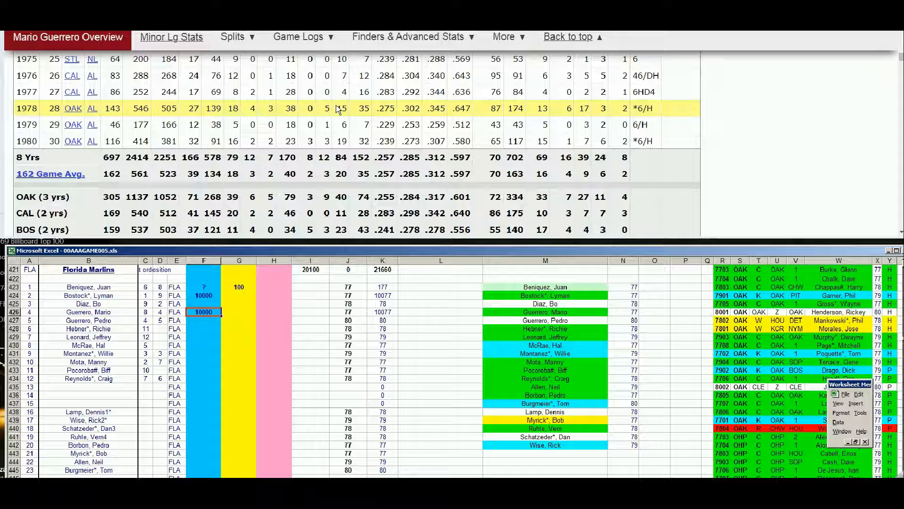
# Step: Search Baseball Reference for mcrae and open the player page of Hal McRae, 1968-1987
pyautogui.moveTo(900, 57); pyautogui.dragTo(901, 35)
pyautogui.click(723, 64)
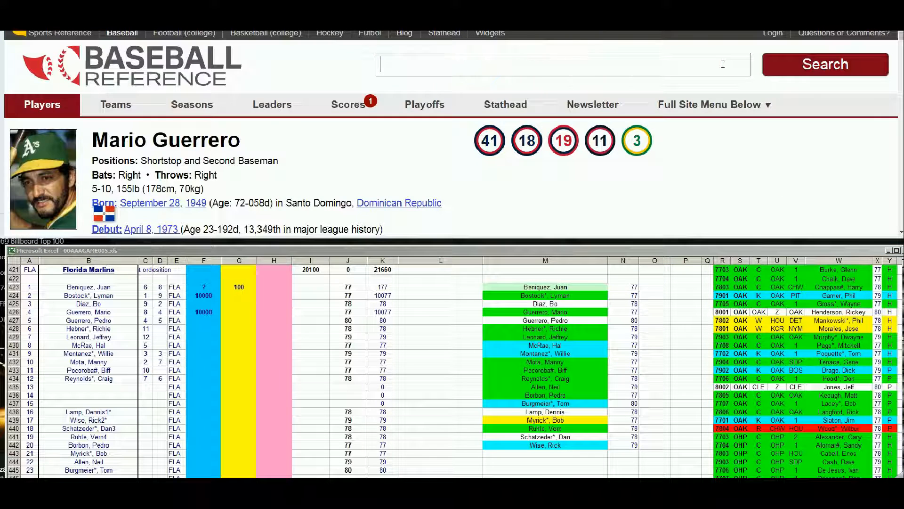
pyautogui.write('mcrae')
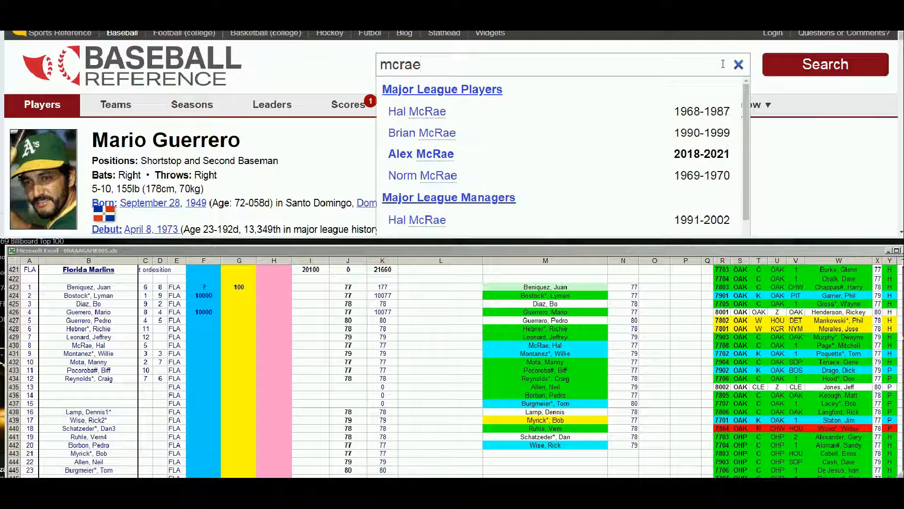
pyautogui.click(430, 112)
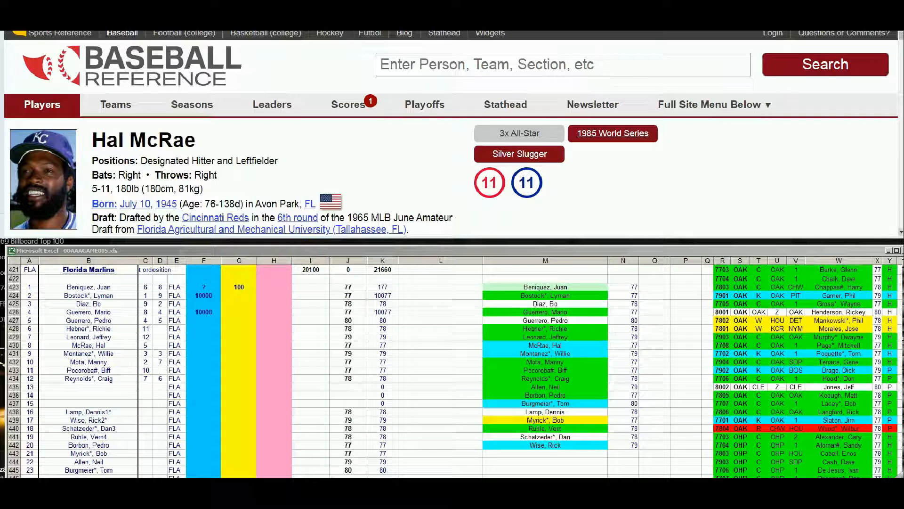
# Step: Review Hal McRae's Standard Batting table, focusing on his late-1970s Kansas City seasons
pyautogui.click(901, 231)
pyautogui.click(901, 232)
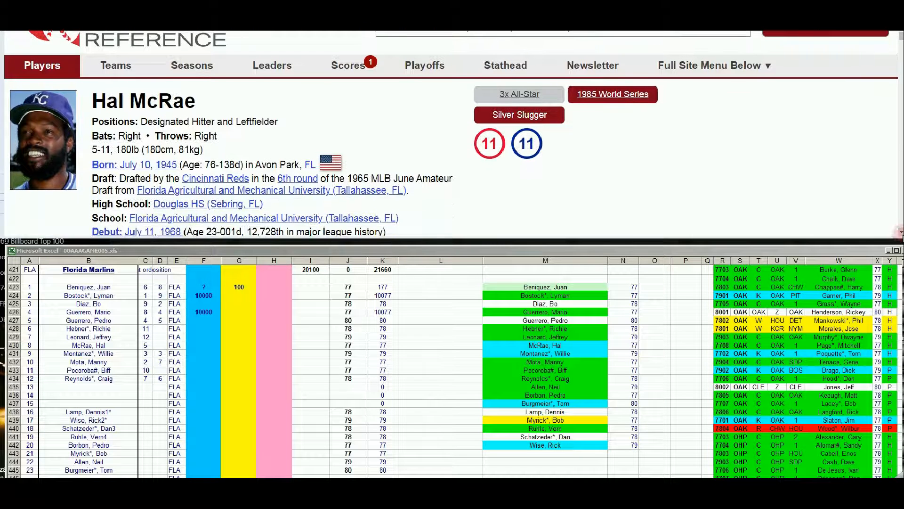
pyautogui.click(899, 234)
pyautogui.click(900, 232)
pyautogui.click(900, 233)
pyautogui.click(901, 232)
pyautogui.click(901, 232)
pyautogui.click(901, 232)
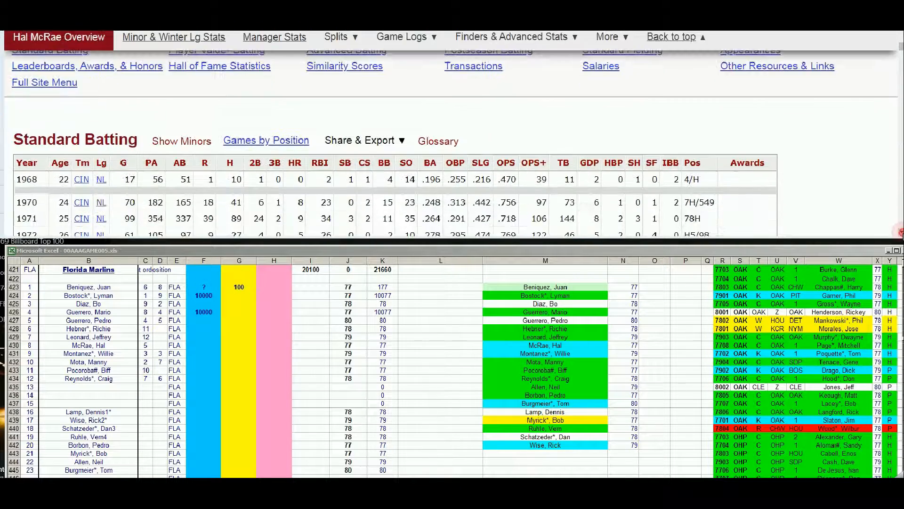
pyautogui.click(901, 232)
pyautogui.click(900, 233)
pyautogui.click(900, 232)
pyautogui.click(900, 232)
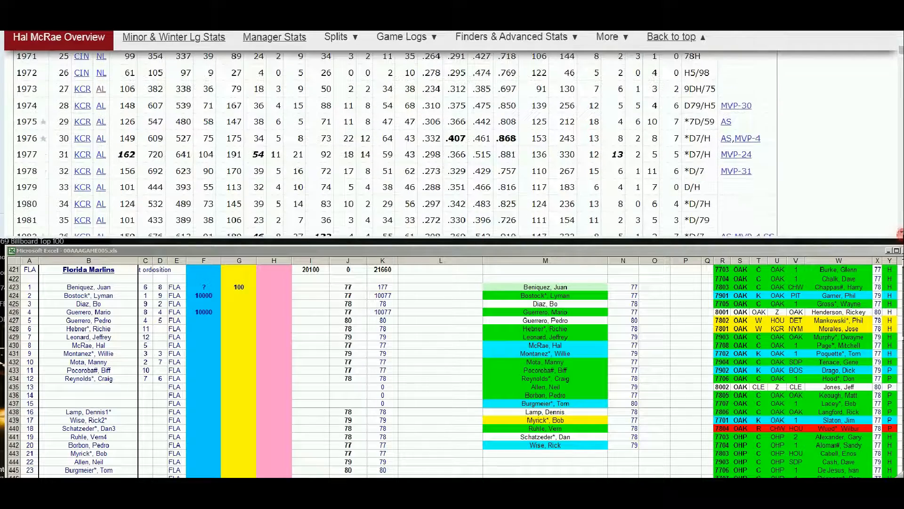
pyautogui.click(900, 233)
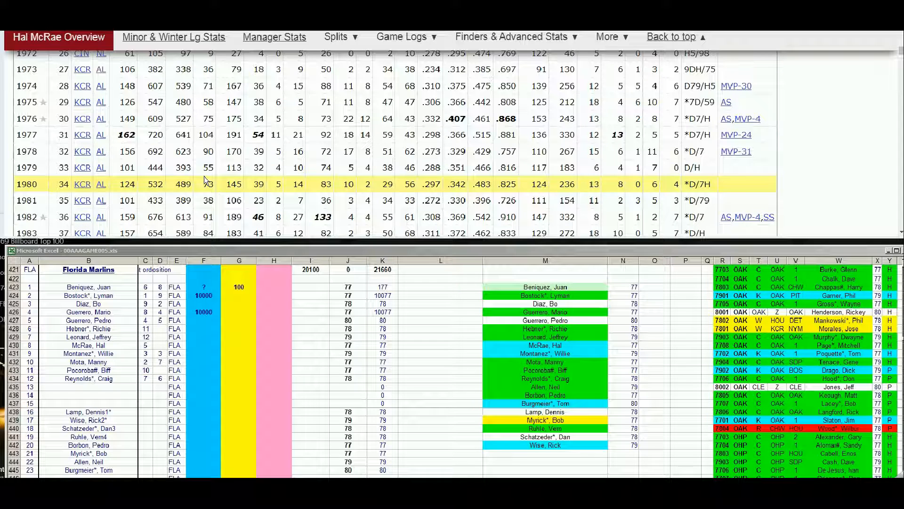
# Step: Enter 10000 in the blue column for Hal McRae, cell F430 of the spreadsheet
pyautogui.click(203, 346)
pyautogui.write('10000')
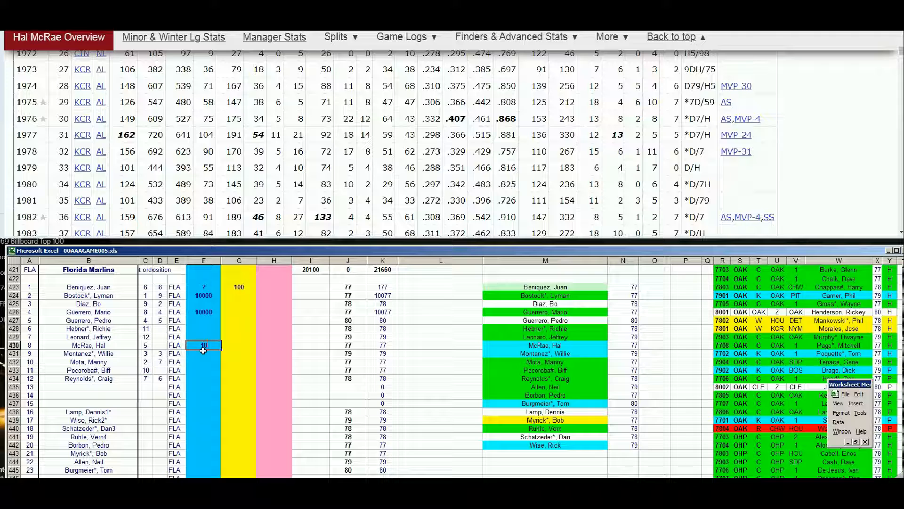
pyautogui.press('Return')
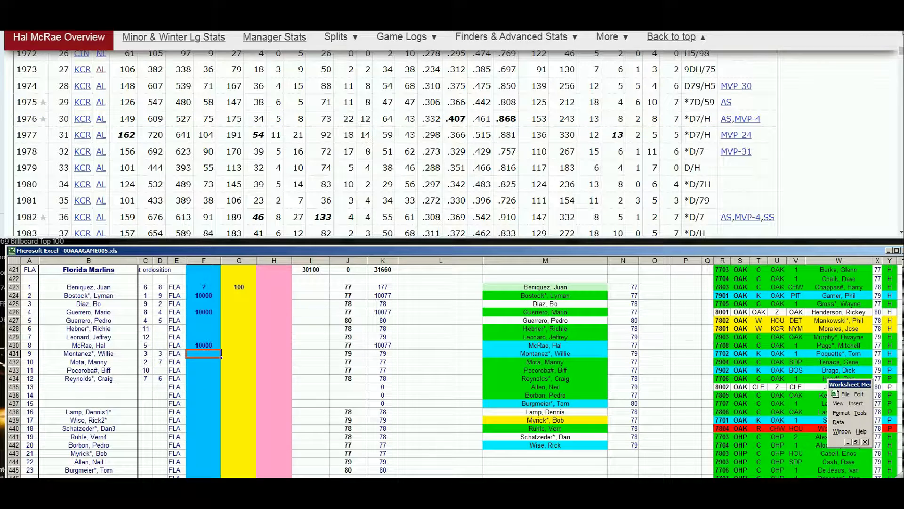
# Step: Examine the rest of Hal McRae's batting seasons through 1987, including his awards, and return to the 1970s rows
pyautogui.click(902, 33)
pyautogui.click(903, 32)
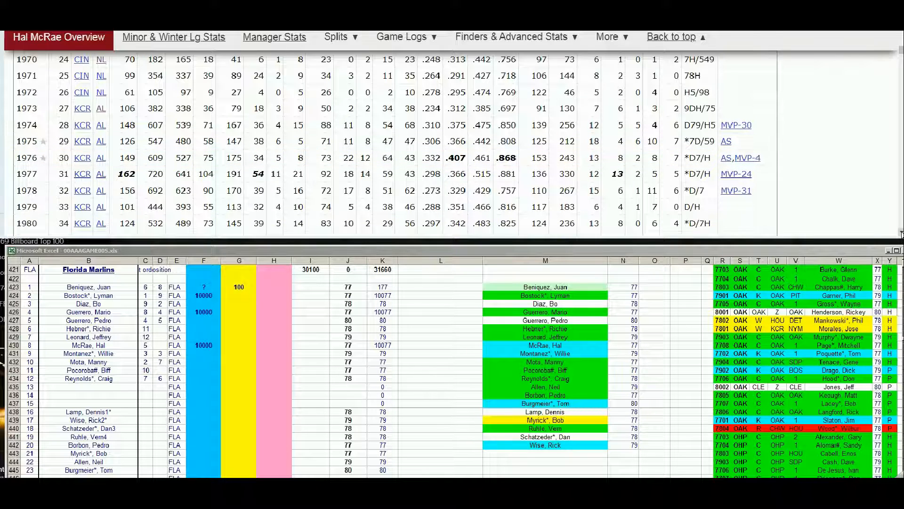
pyautogui.click(901, 233)
pyautogui.click(901, 232)
pyautogui.click(902, 232)
pyautogui.click(901, 232)
pyautogui.click(901, 233)
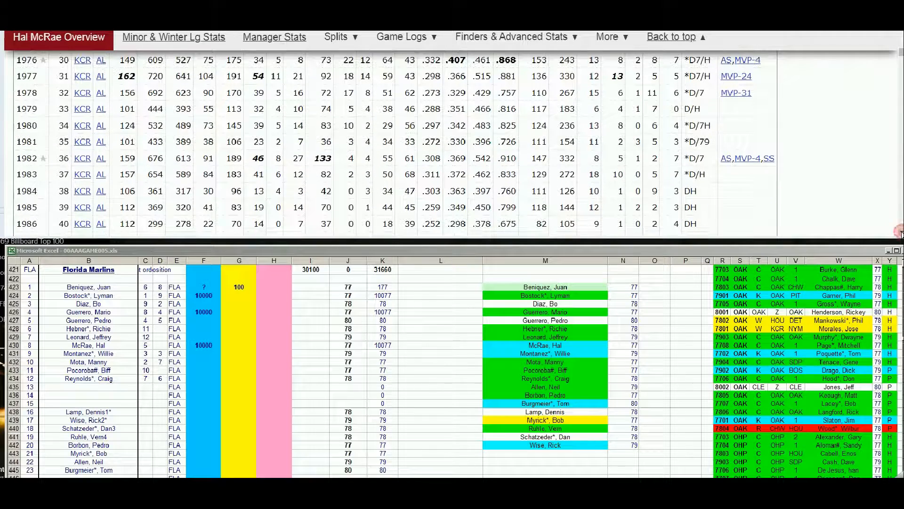
pyautogui.click(901, 232)
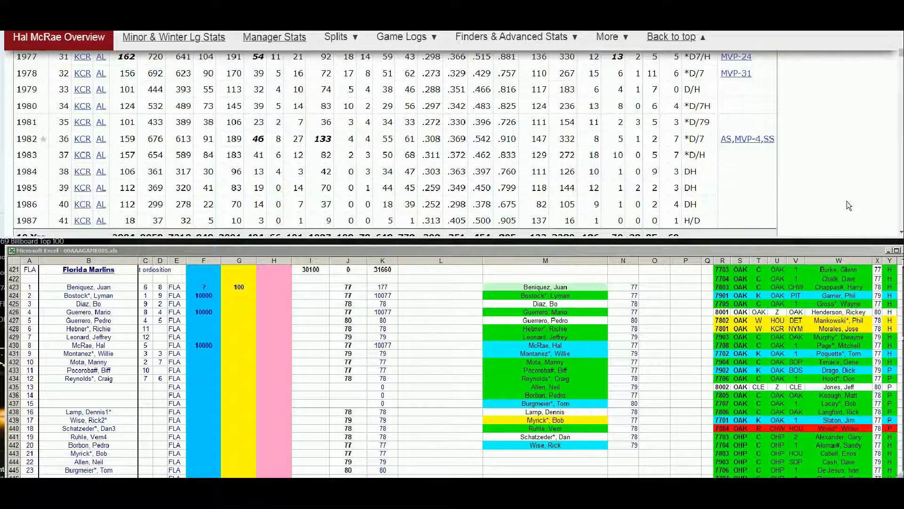
pyautogui.click(901, 35)
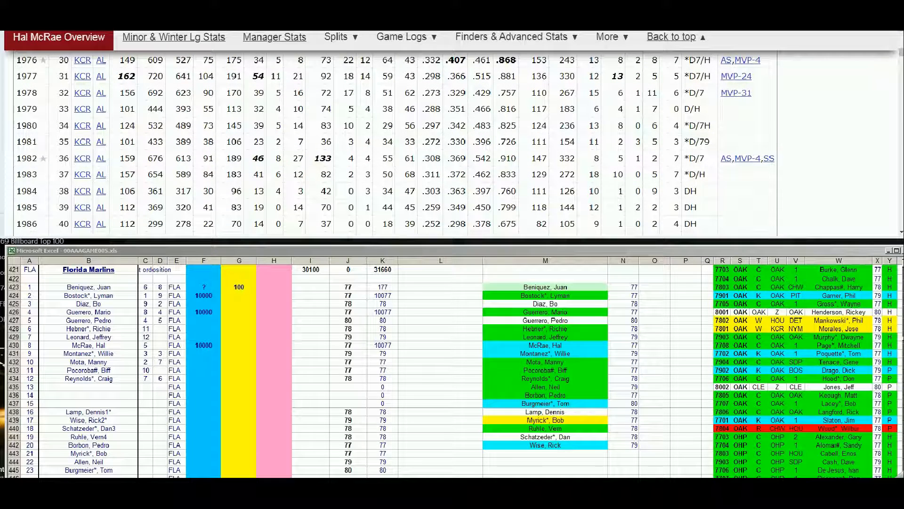
pyautogui.scroll(3, 452, 142)
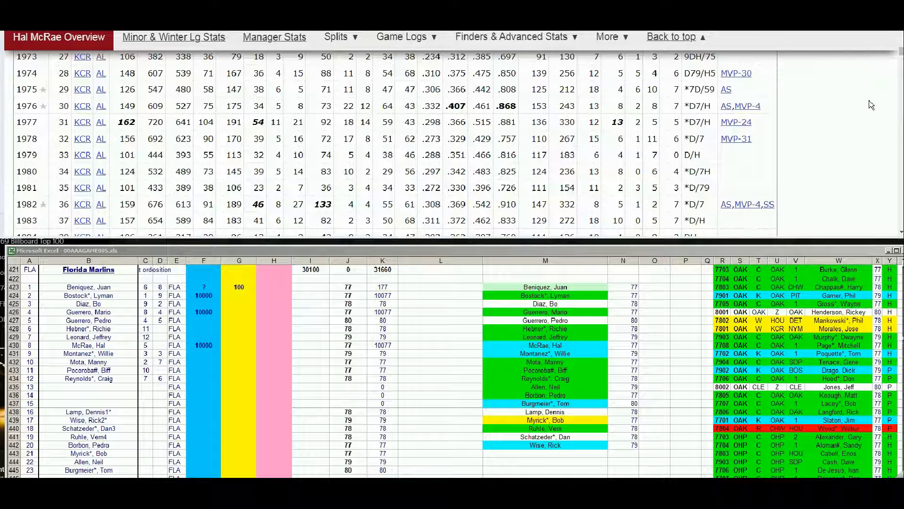
# Step: Search Baseball Reference for manny mota and open the player page of Manny Mota, 1962-1982
pyautogui.moveTo(901, 50); pyautogui.dragTo(900, 36)
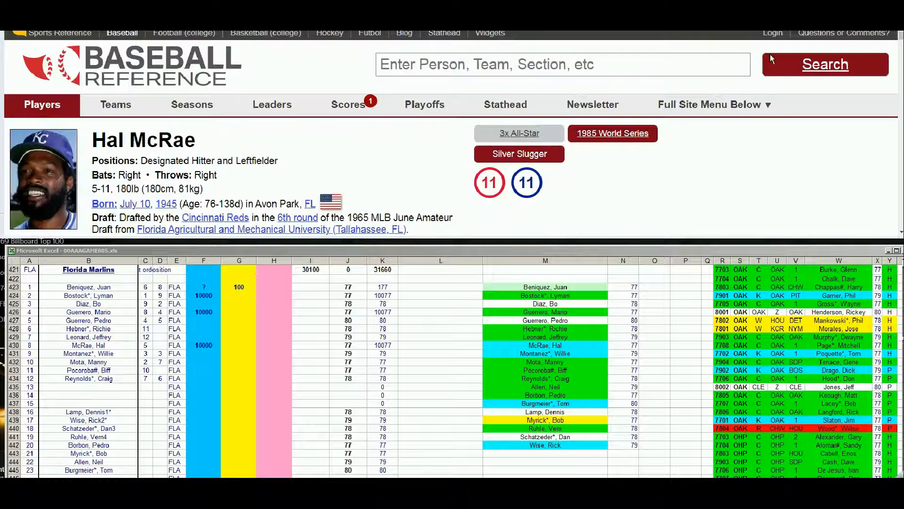
pyautogui.click(743, 63)
pyautogui.write('mann')
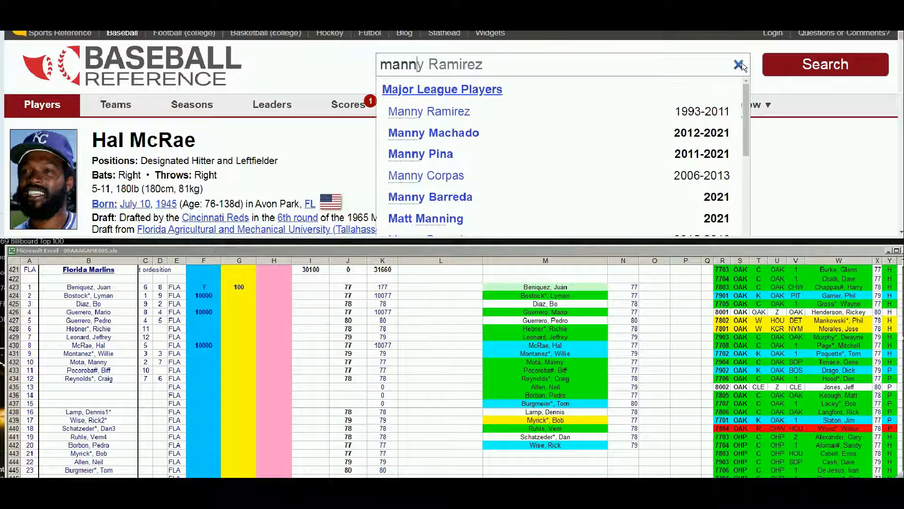
pyautogui.write('y mota')
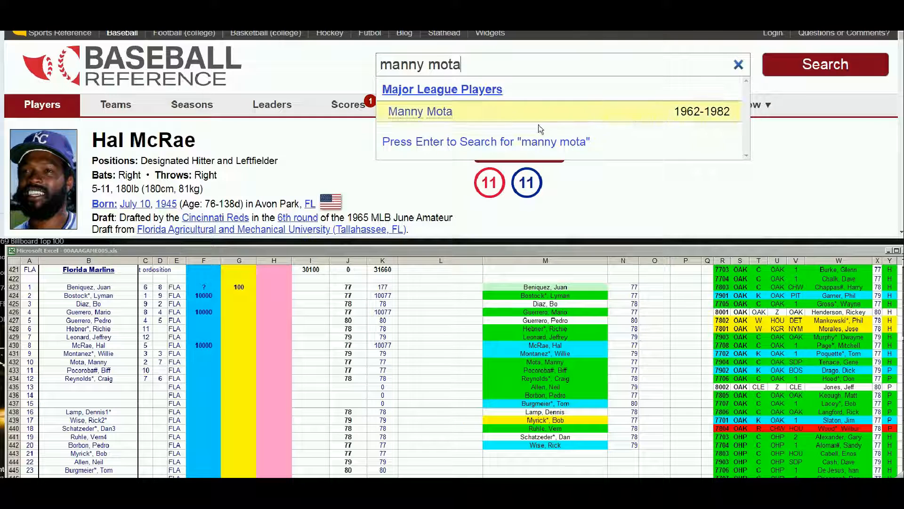
pyautogui.click(452, 112)
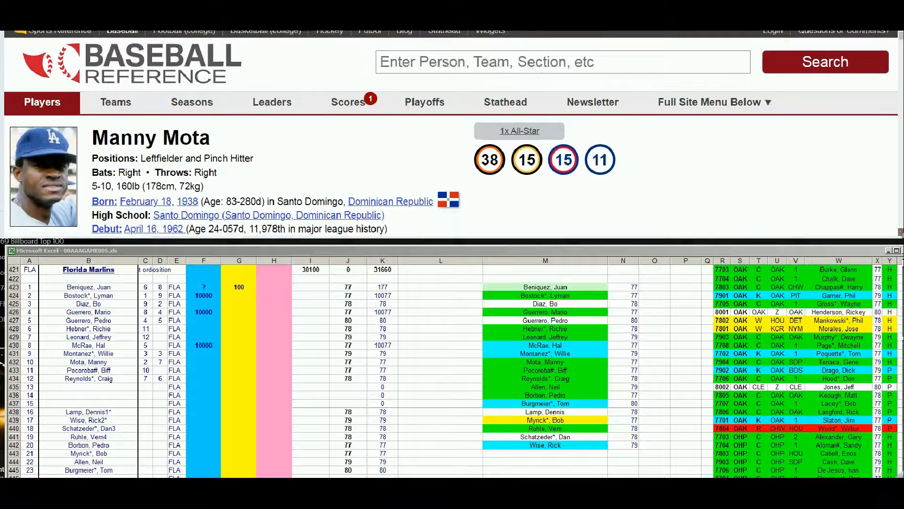
# Step: Review Manny Mota's Standard Batting table, focusing on his late-1970s Los Angeles seasons
pyautogui.scroll(-8, 452, 134)
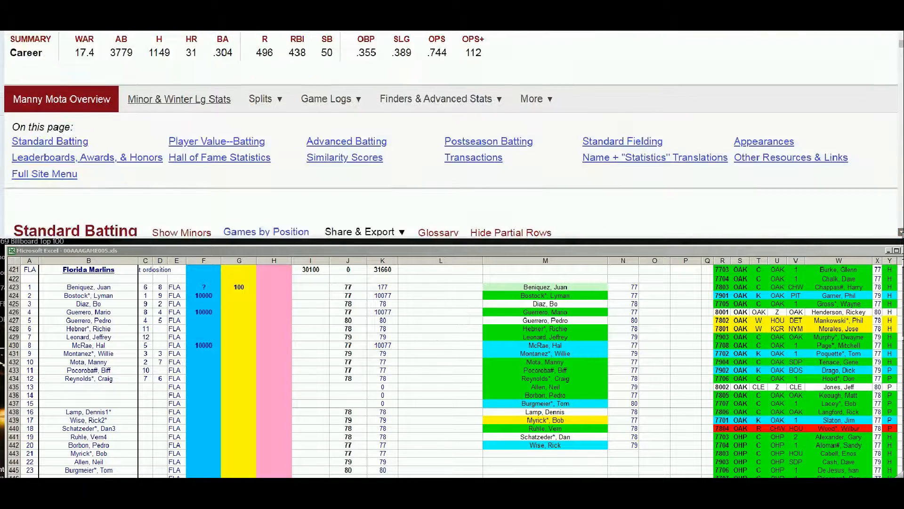
pyautogui.scroll(-10, 452, 134)
pyautogui.scroll(-5, 452, 142)
pyautogui.click(901, 231)
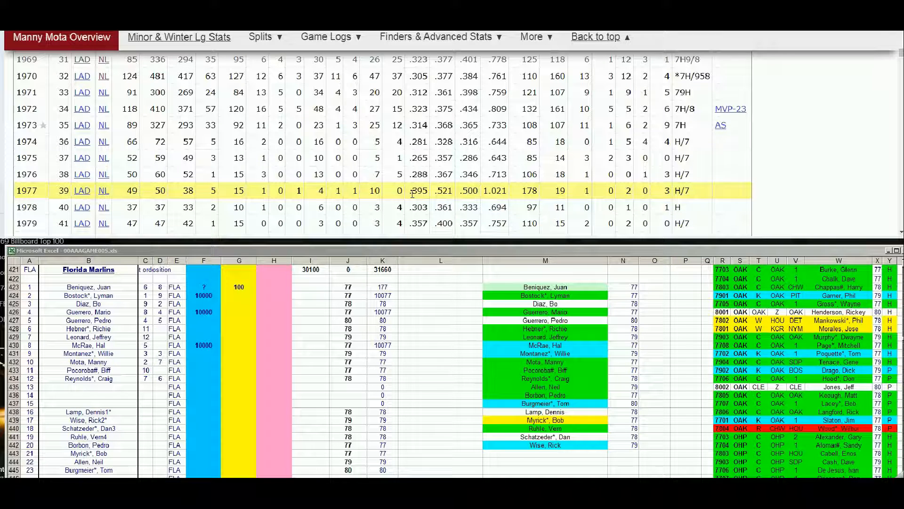
pyautogui.click(901, 233)
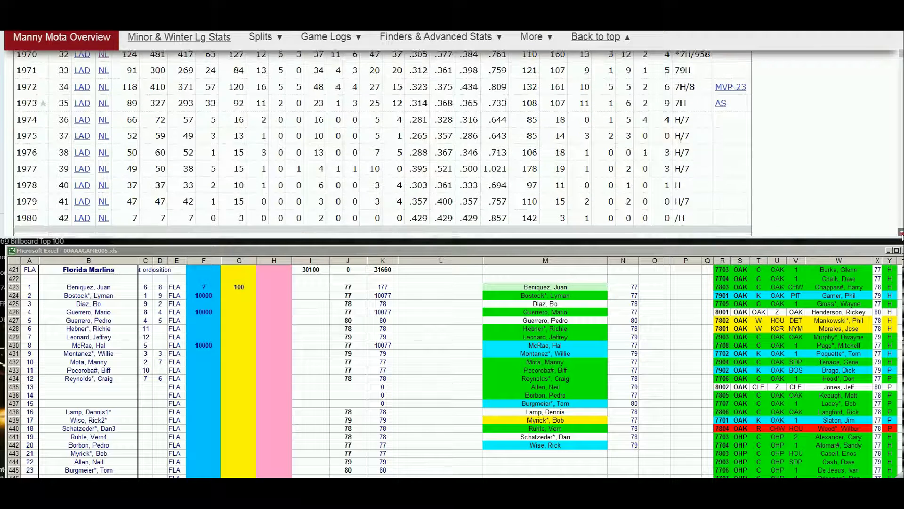
pyautogui.click(901, 232)
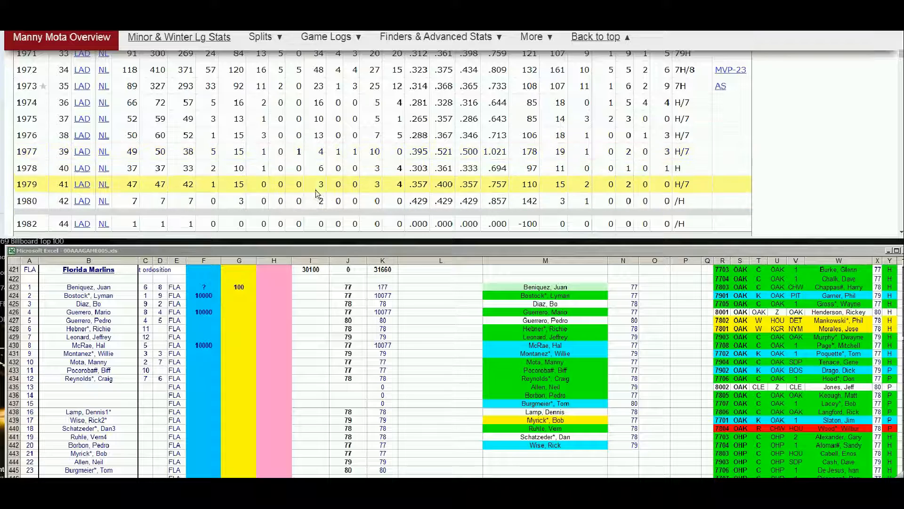
# Step: Enter 10000 in the blue column for Manny Mota, cell F432, and clear the question mark from Juan Beniquez's cell F423
pyautogui.click(202, 363)
pyautogui.write('10000')
pyautogui.press('Return')
pyautogui.click(202, 363)
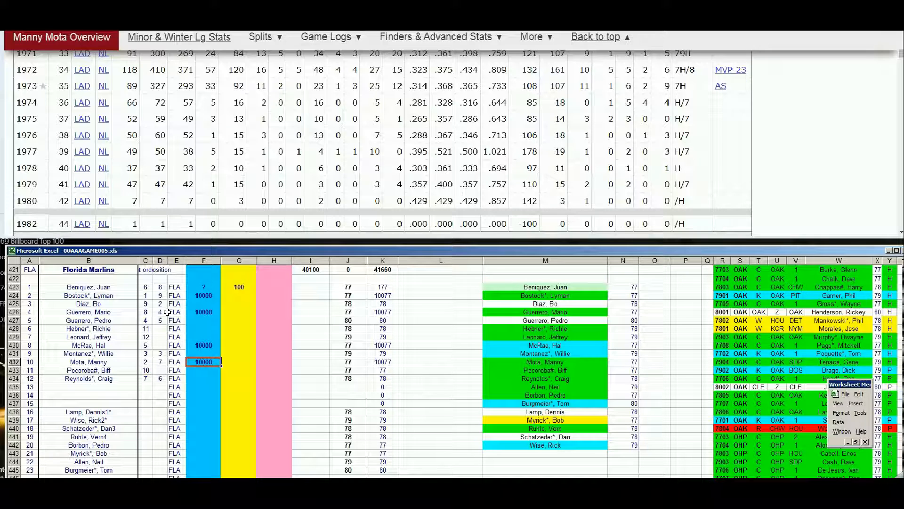
pyautogui.click(201, 288)
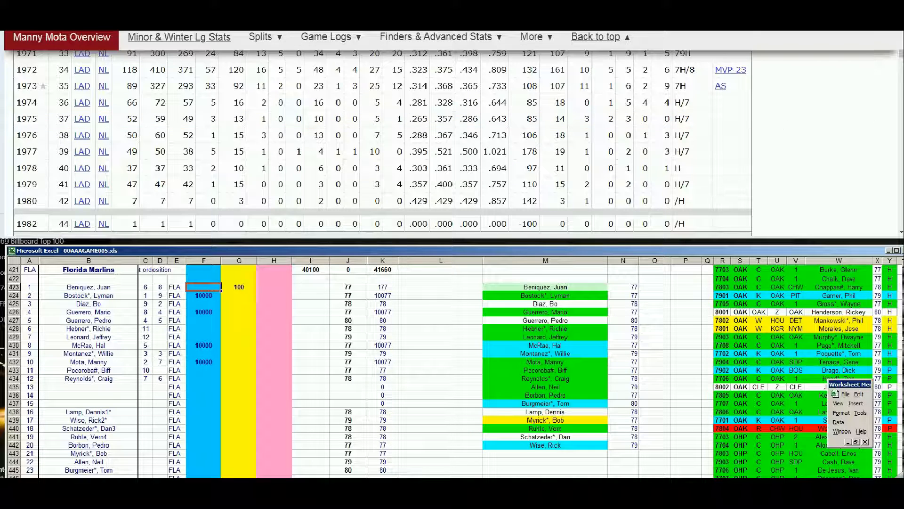
# Step: Search Baseball Reference for biff and open the player page of Biff Pocoroba, 1975-1984
pyautogui.moveTo(901, 55); pyautogui.dragTo(900, 37)
pyautogui.click(663, 56)
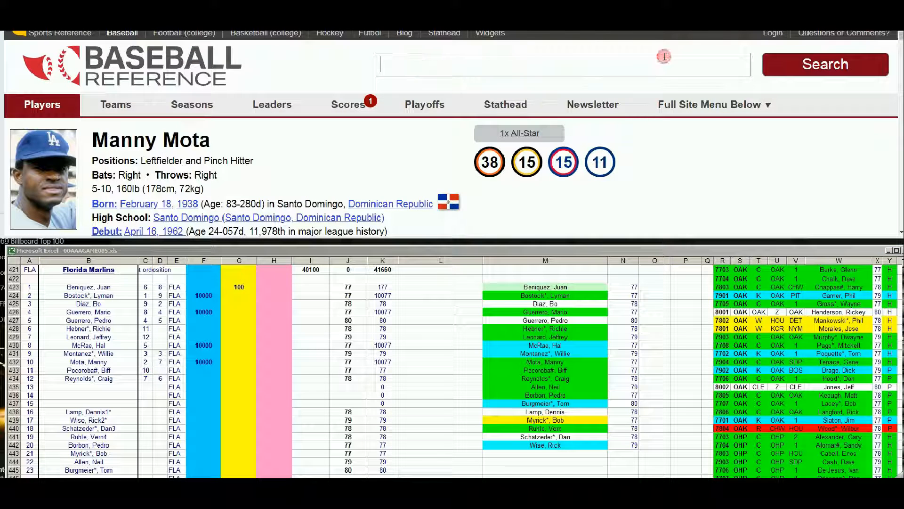
pyautogui.write('big')
pyautogui.press('BackSpace')
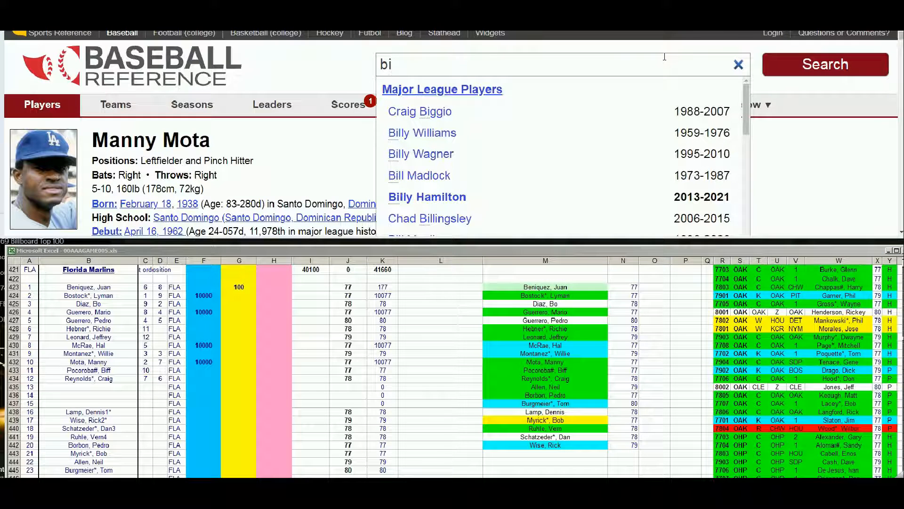
pyautogui.write('ff')
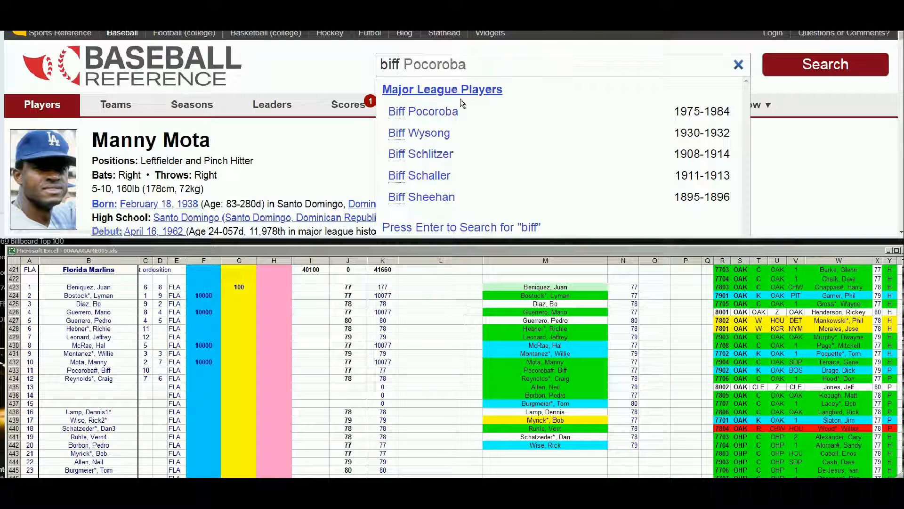
pyautogui.click(448, 112)
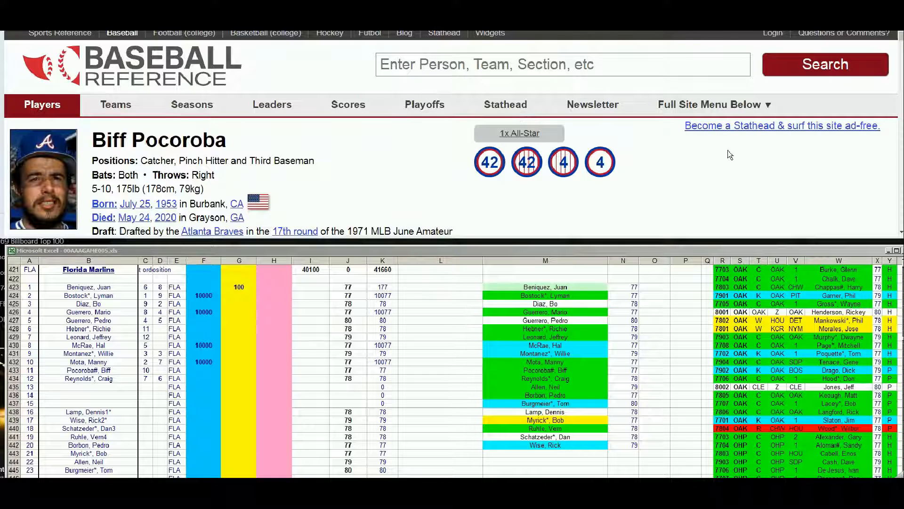
# Step: Review Biff Pocoroba's Standard Batting table, focusing on his late-1970s Atlanta seasons
pyautogui.scroll(-5, 901, 233)
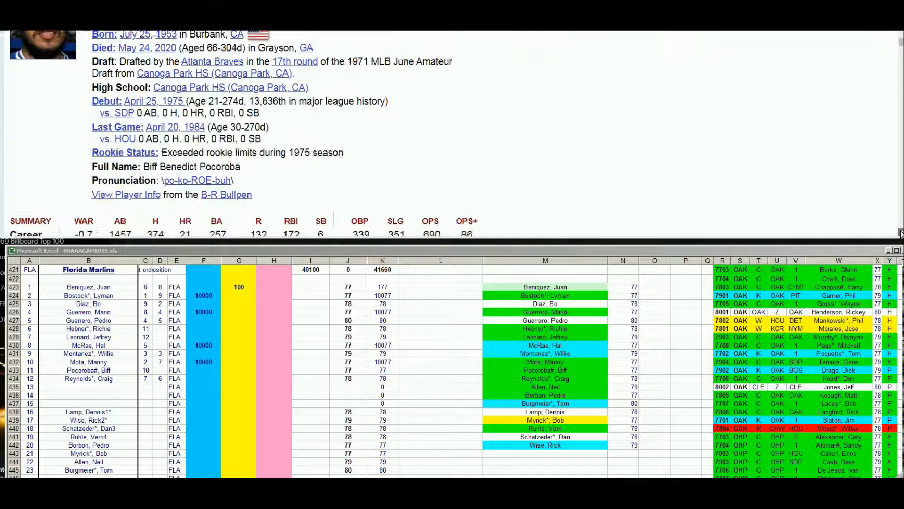
pyautogui.scroll(-3, 900, 233)
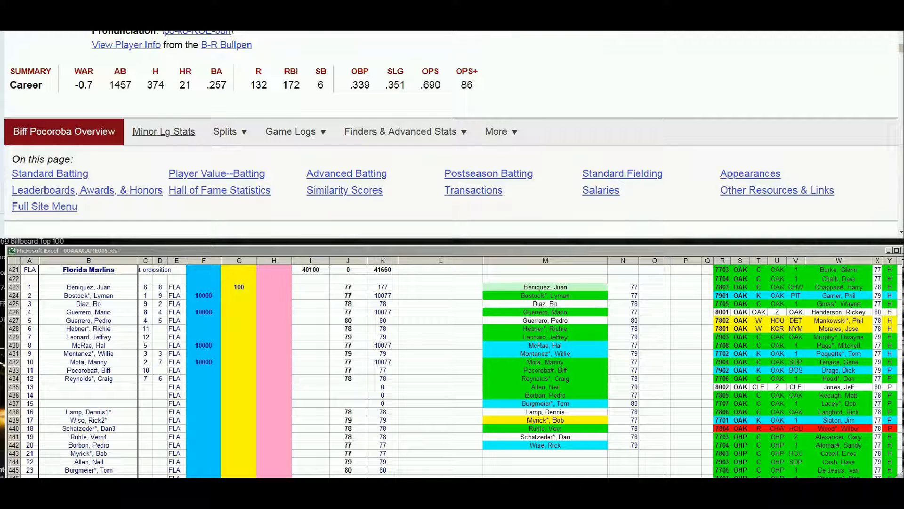
pyautogui.scroll(4, 901, 234)
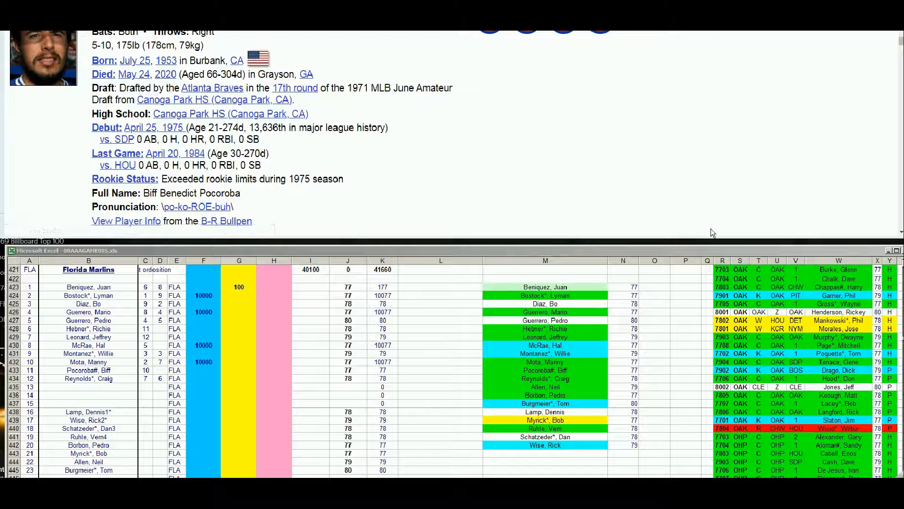
pyautogui.scroll(-2, 901, 233)
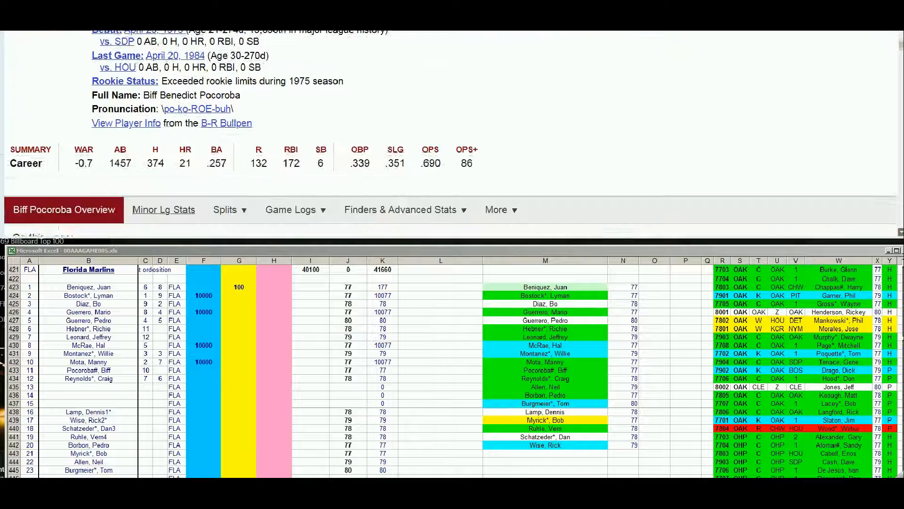
pyautogui.scroll(-6, 901, 233)
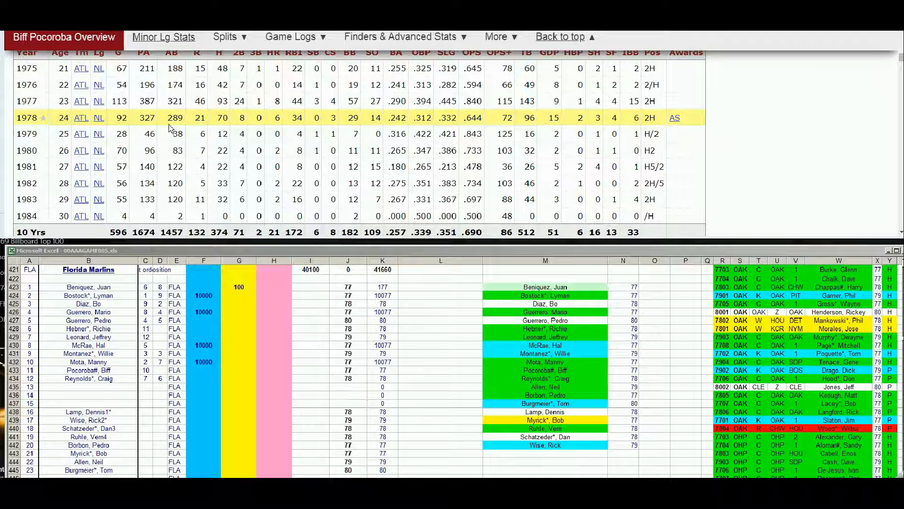
# Step: Enter 100 in the yellow column for Biff Pocoroba, cell G433 of the spreadsheet
pyautogui.click(231, 375)
pyautogui.click(237, 369)
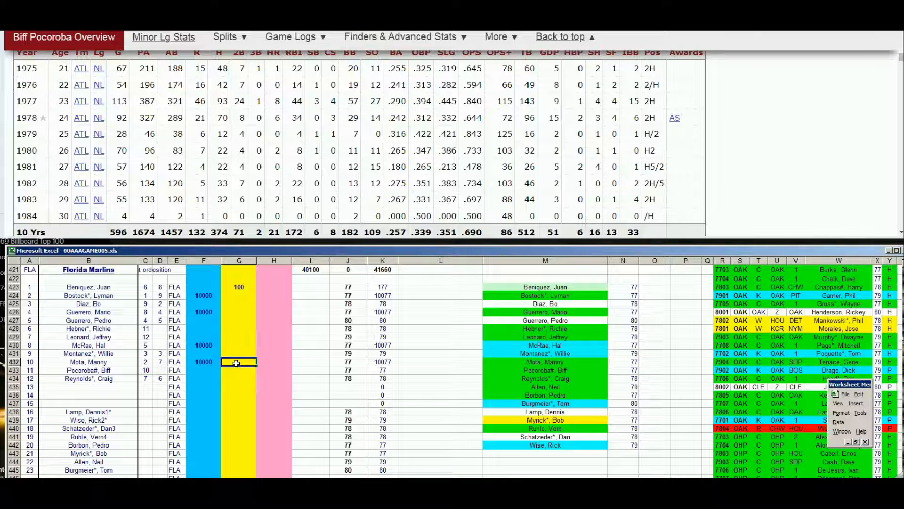
pyautogui.write('00')
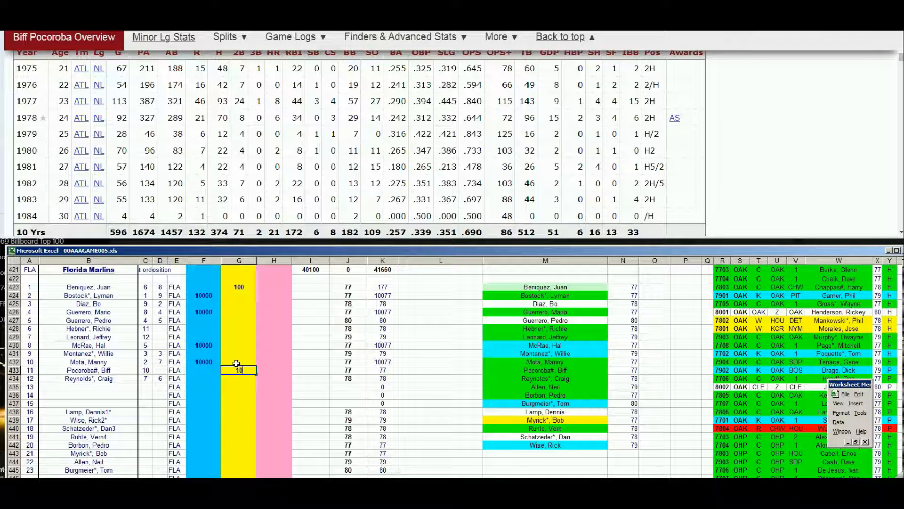
pyautogui.press('Return')
# Step: Search Baseball Reference for myrick and open the player page of Bob Myrick, 1976-1978
pyautogui.click(902, 64)
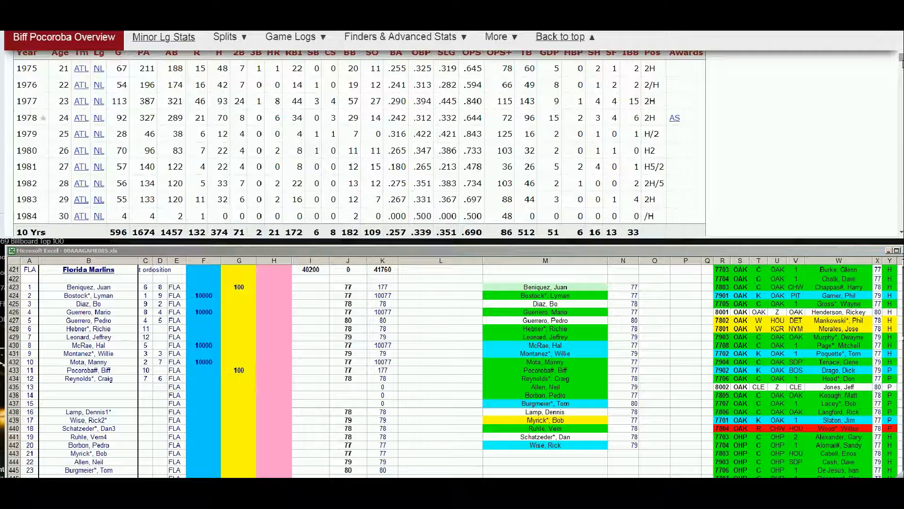
pyautogui.scroll(5, 902, 64)
pyautogui.click(706, 66)
pyautogui.write('m')
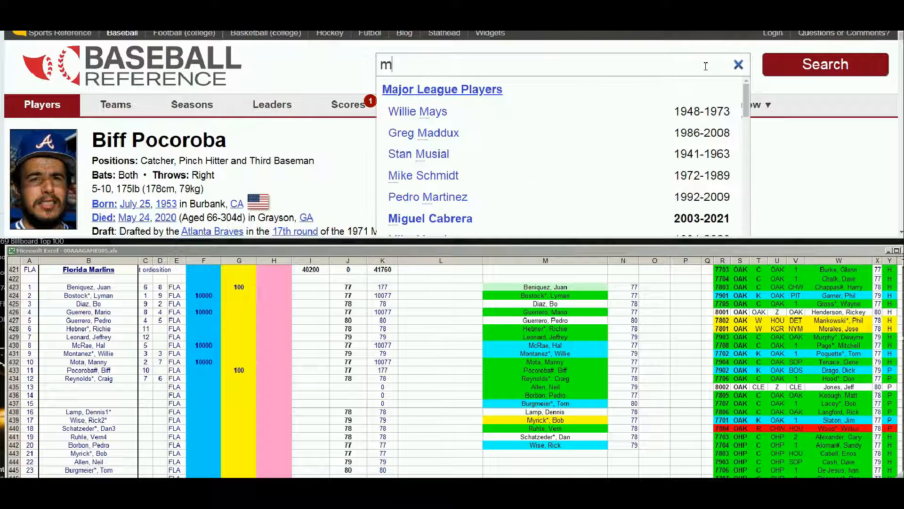
pyautogui.write('yrick')
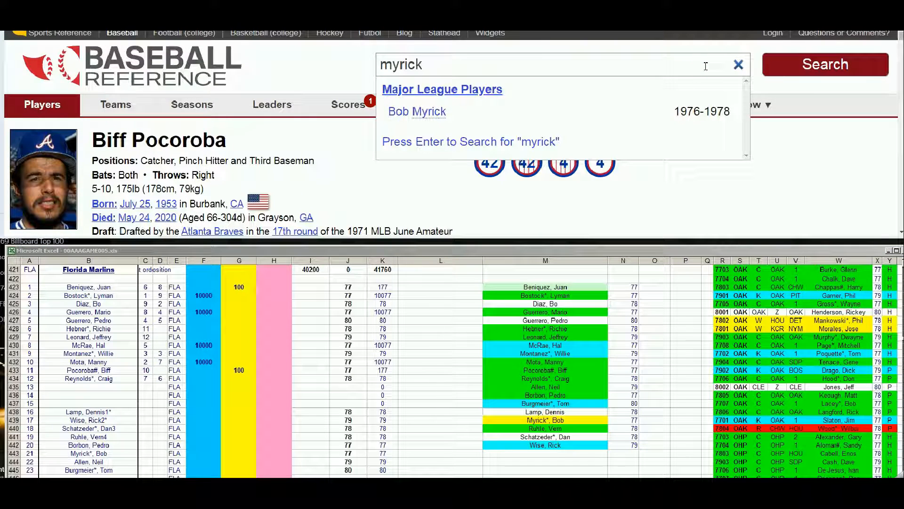
pyautogui.click(423, 112)
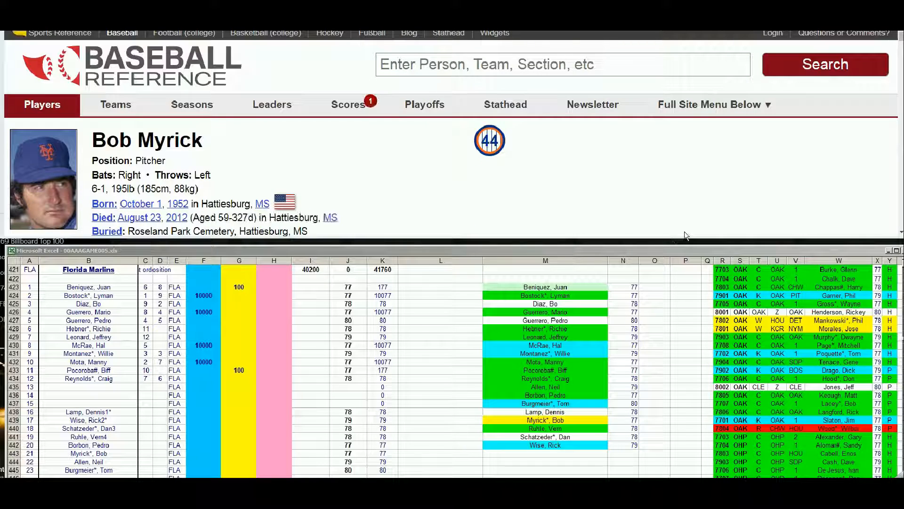
# Step: Review Bob Myrick's Standard Pitching table for his 1976-1978 New York Mets seasons
pyautogui.scroll(-4, 684, 231)
pyautogui.scroll(-10, 687, 229)
pyautogui.scroll(2, 687, 227)
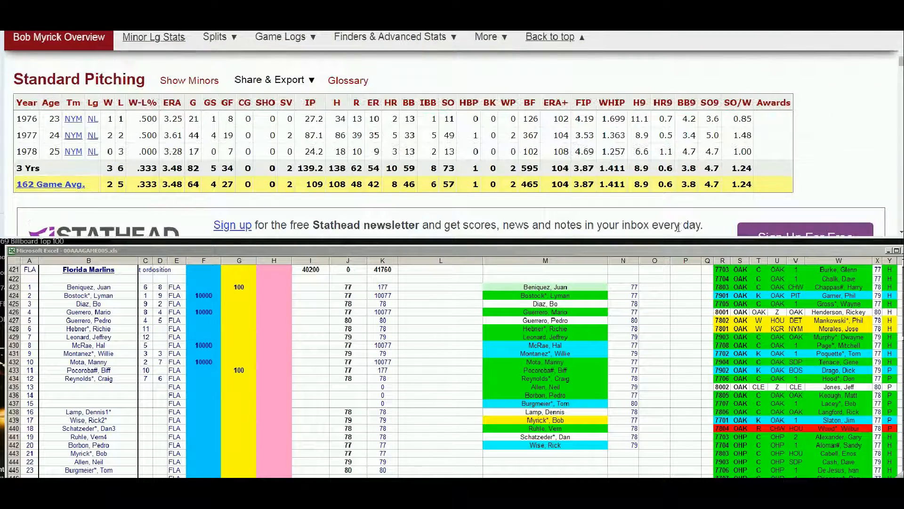
pyautogui.moveTo(165, 142)
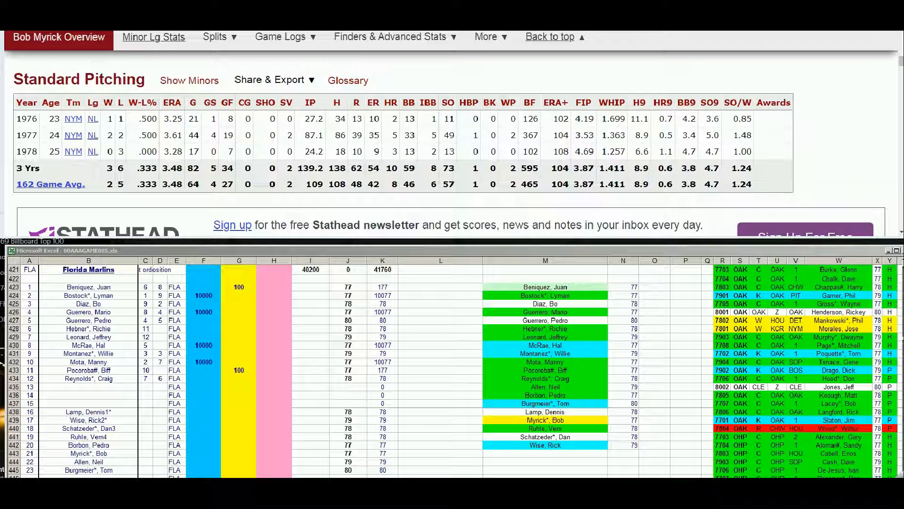
# Step: Open the Strat-O-Matic season rosters site on Tripod and bring up the 1978 season roster sheet, 1978_bbr.pdf
pyautogui.click(405, 10)
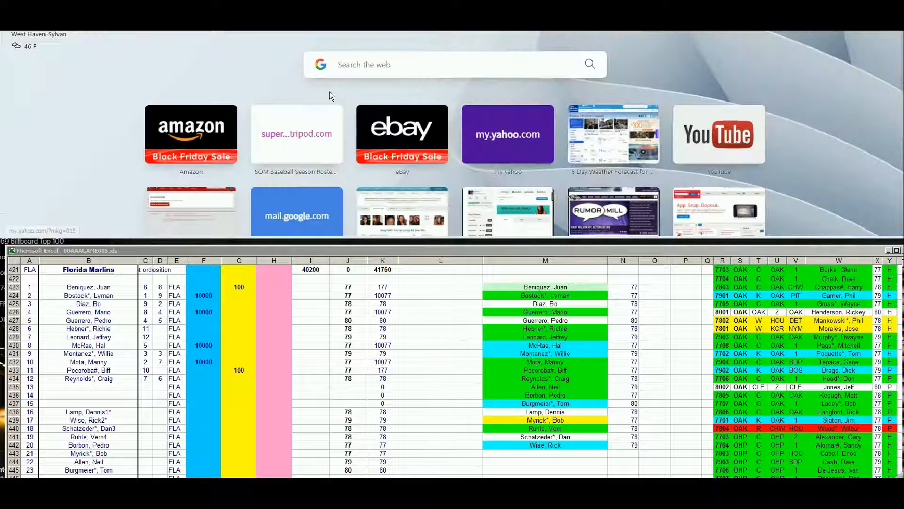
pyautogui.click(297, 134)
pyautogui.scroll(-10, 733, 143)
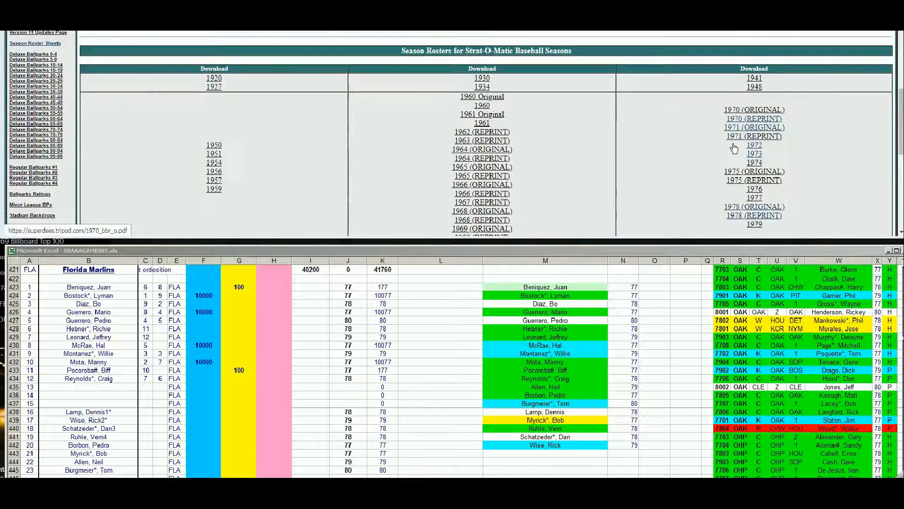
pyautogui.click(759, 98)
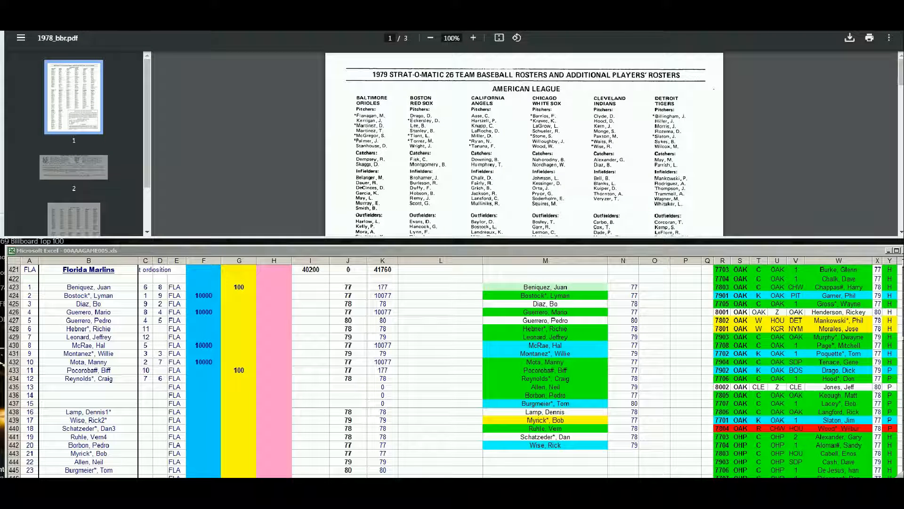
# Step: Examine the National League rosters and the additional players list in 1978_bbr.pdf, looking for Bob Myrick under the New York Mets
pyautogui.click(142, 14)
pyautogui.click(301, 14)
pyautogui.click(822, 133)
pyautogui.scroll(-10, 822, 133)
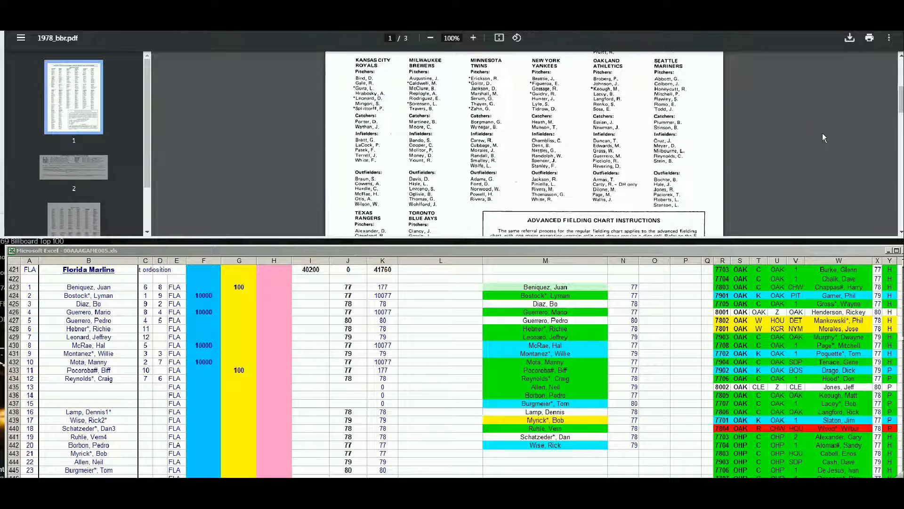
pyautogui.scroll(-3, 822, 133)
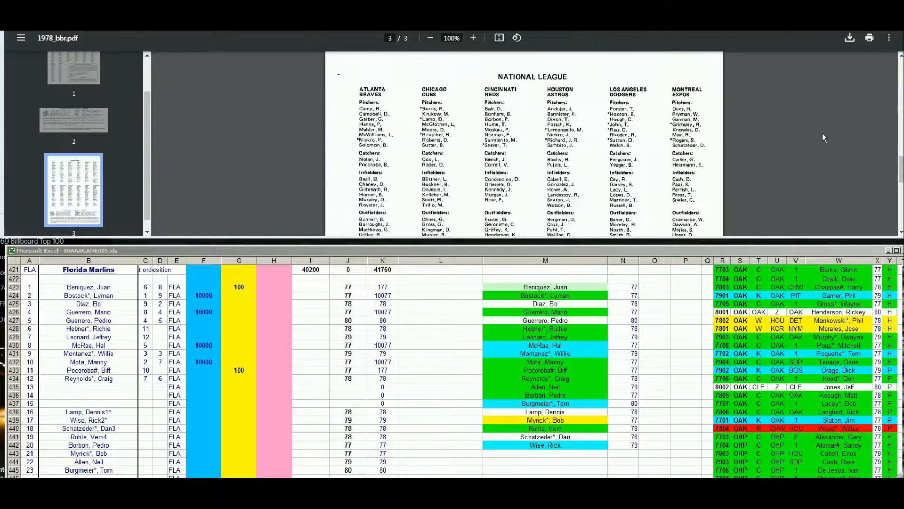
pyautogui.scroll(-4, 822, 133)
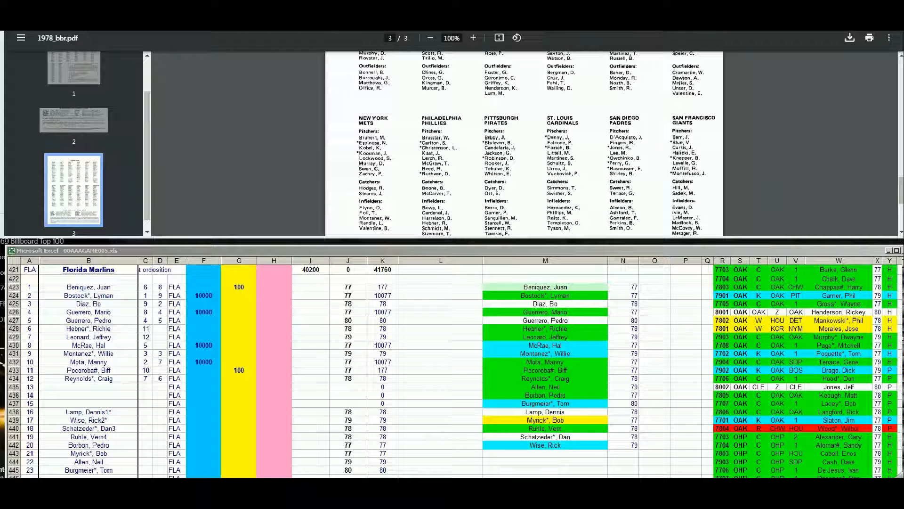
pyautogui.scroll(-1, 900, 231)
pyautogui.scroll(-3, 807, 228)
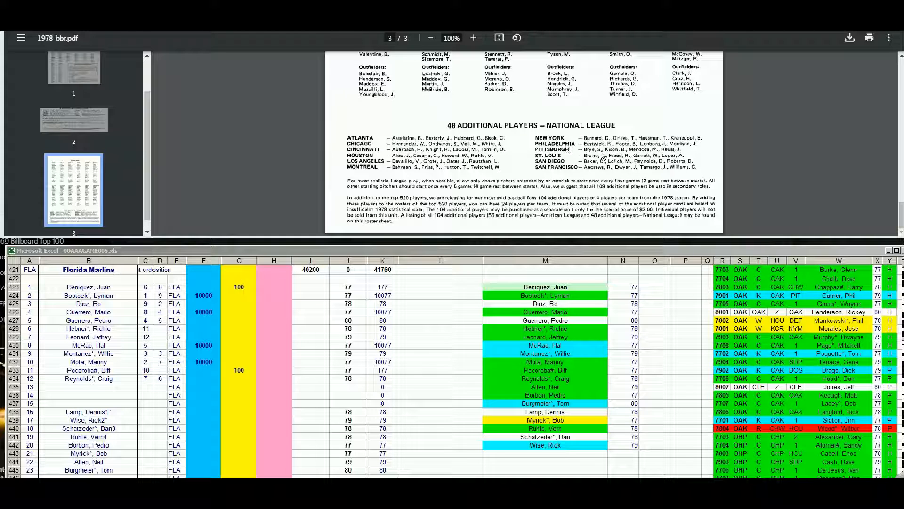
# Step: Enter 1 in column H of Bob Myrick's row in the Florida Marlins roster
pyautogui.click(234, 394)
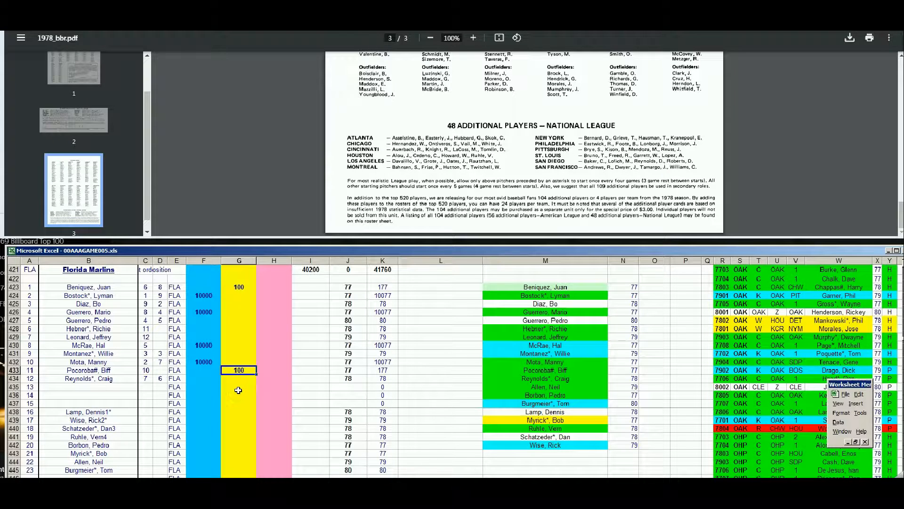
pyautogui.press('Down')
pyautogui.press('Down')
pyautogui.press('Down')
pyautogui.press('Down')
pyautogui.press('Down')
pyautogui.press('Down')
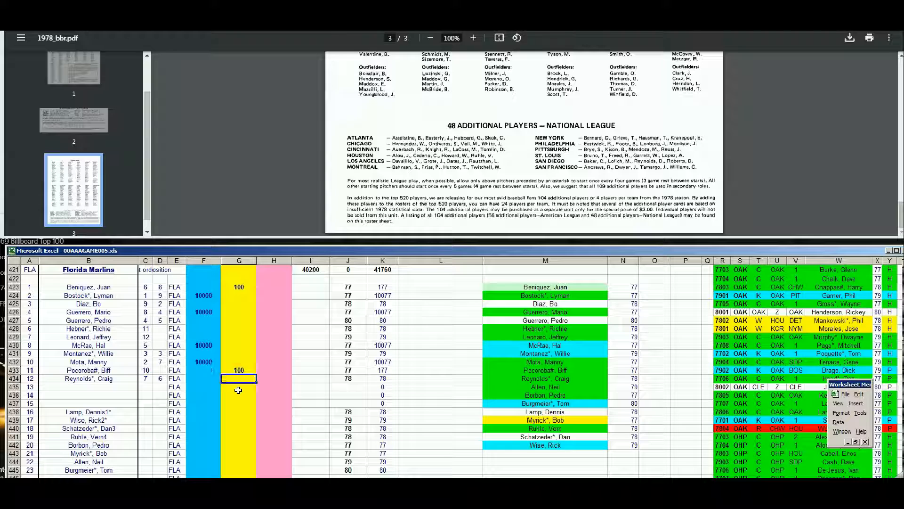
pyautogui.press('Down')
pyautogui.press('Down')
pyautogui.press('Down')
pyautogui.press('Down')
pyautogui.press('Right')
pyautogui.write('1')
pyautogui.press('Return')
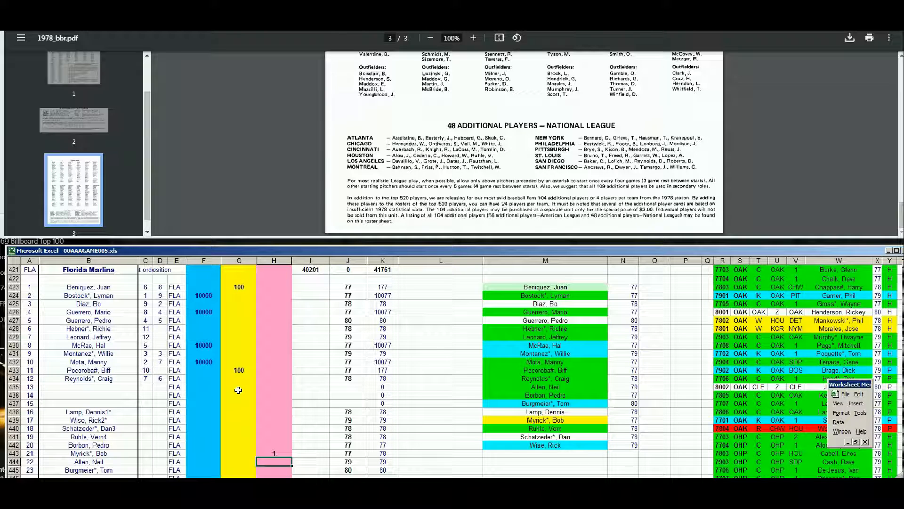
# Step: Return to Baseball Reference, search for pedro b and open the page of the Pedro Borbon who played 1969-1980
pyautogui.hotkey('alt', 'Tab')
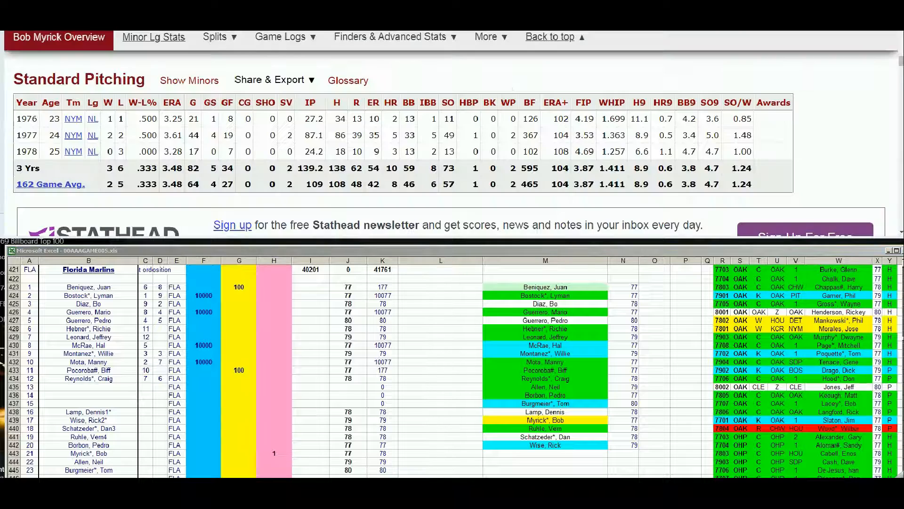
pyautogui.moveTo(901, 60); pyautogui.dragTo(900, 36)
pyautogui.click(707, 64)
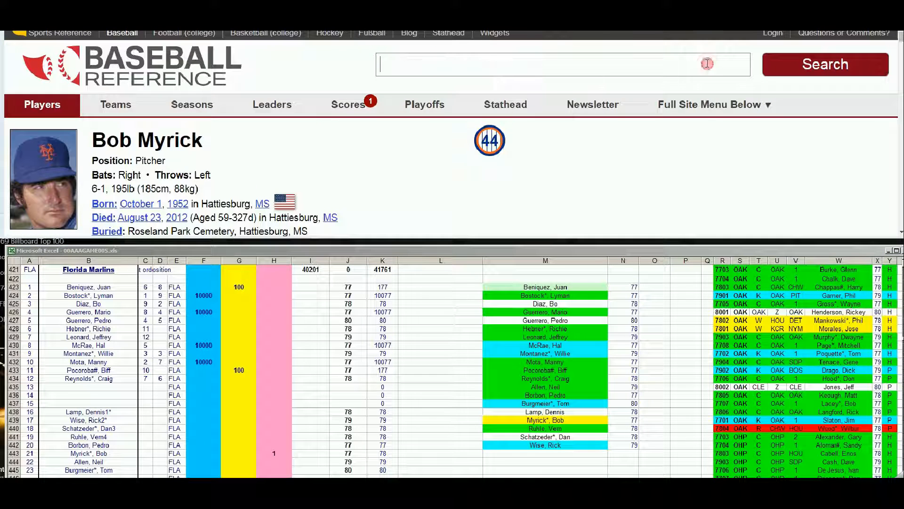
pyautogui.write('pedro baez')
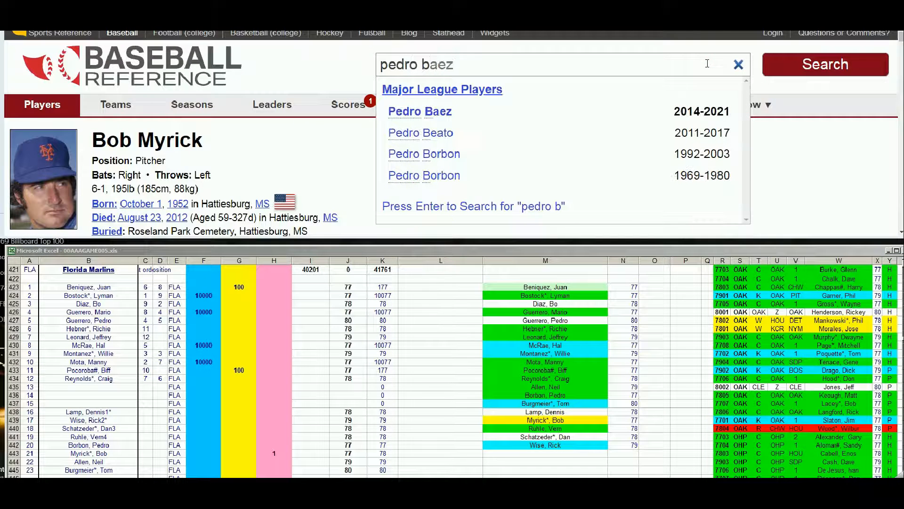
pyautogui.click(431, 176)
# Step: Review Pedro Borbón's Standard Pitching table, comparing his 1977 to 1979 seasons
pyautogui.scroll(-12, 550, 193)
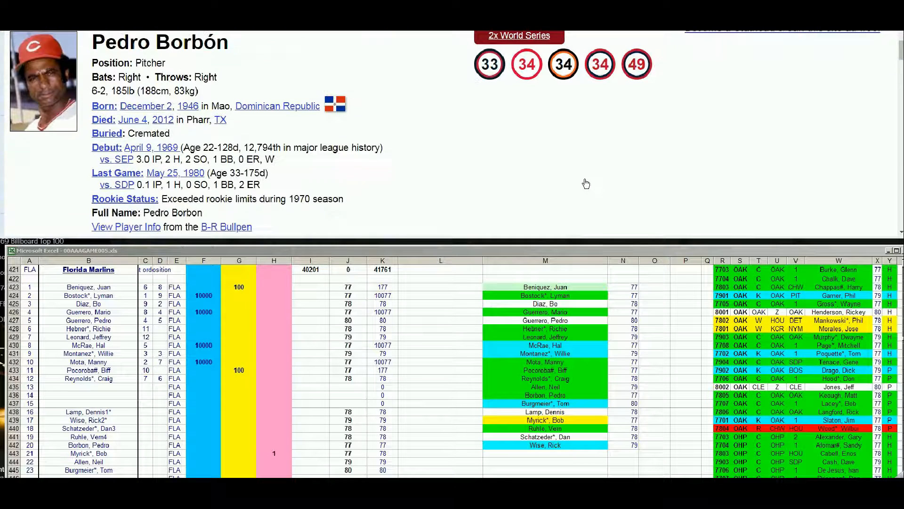
pyautogui.scroll(-3, 586, 183)
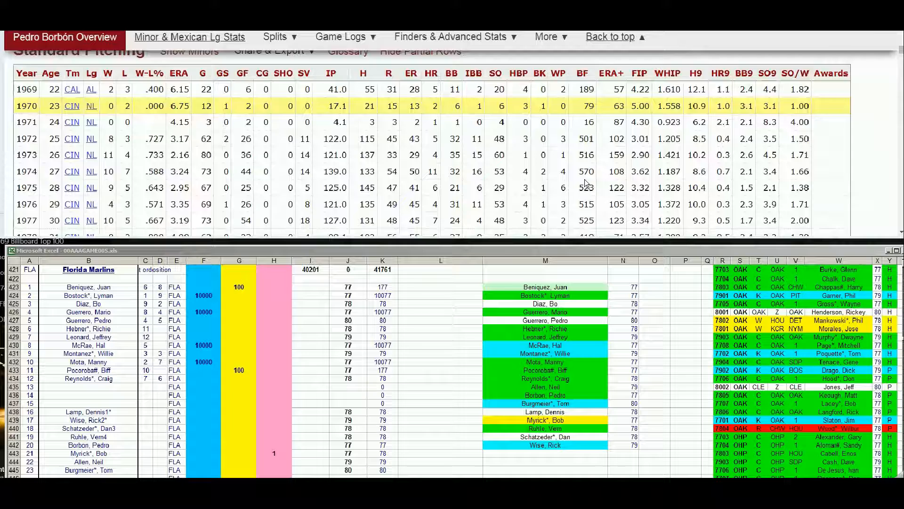
pyautogui.moveTo(186, 156)
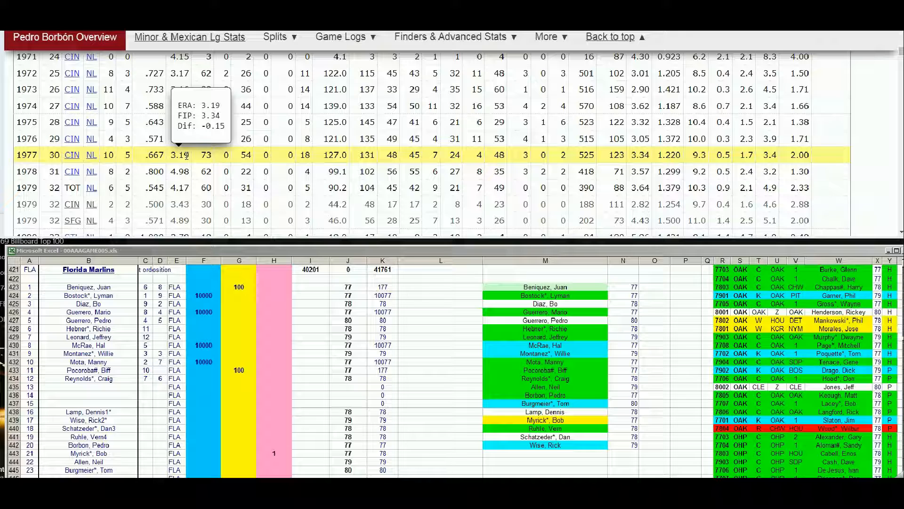
pyautogui.moveTo(190, 202)
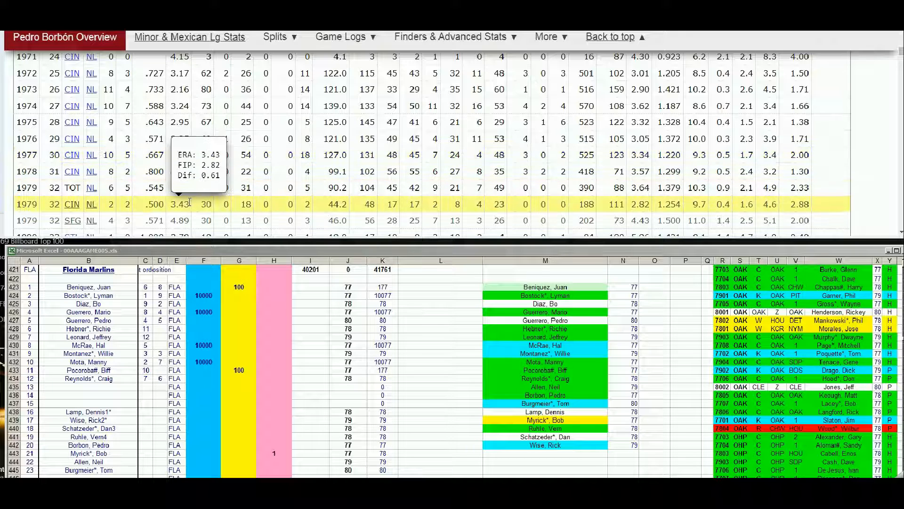
pyautogui.moveTo(172, 189)
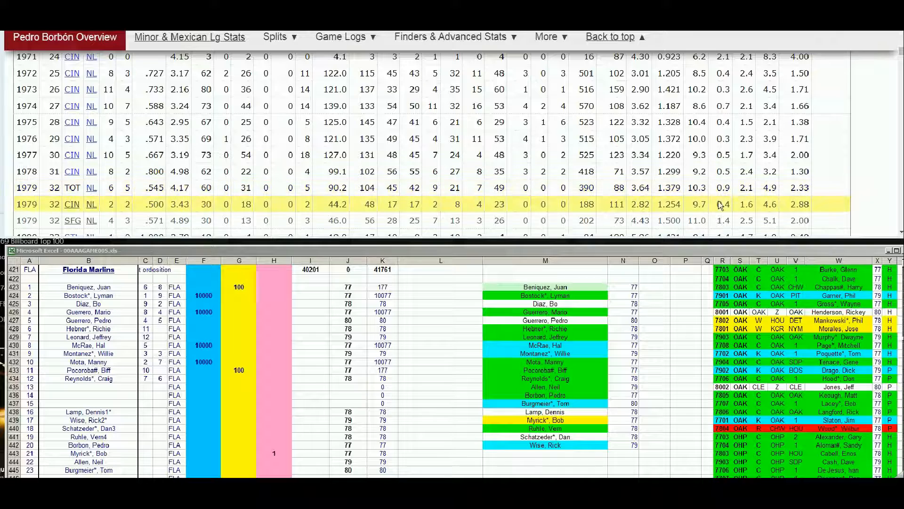
pyautogui.scroll(-1, 900, 233)
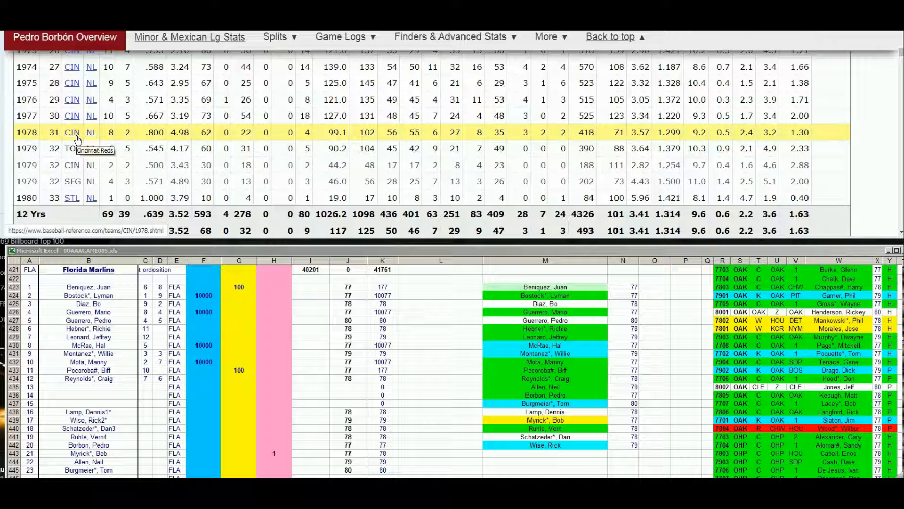
# Step: Enter 100 in column G of Pedro Borbon's row in the Florida Marlins roster
pyautogui.click(232, 416)
pyautogui.click(233, 420)
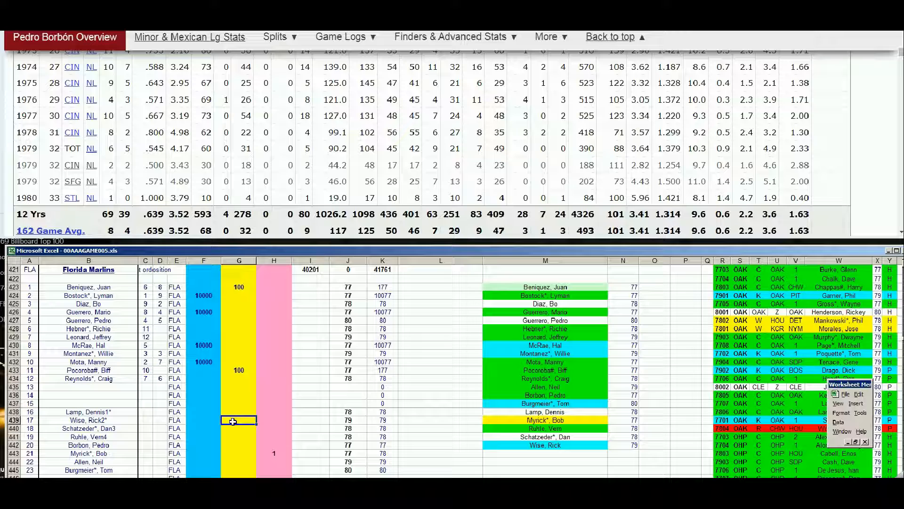
pyautogui.press('Down')
pyautogui.press('Down')
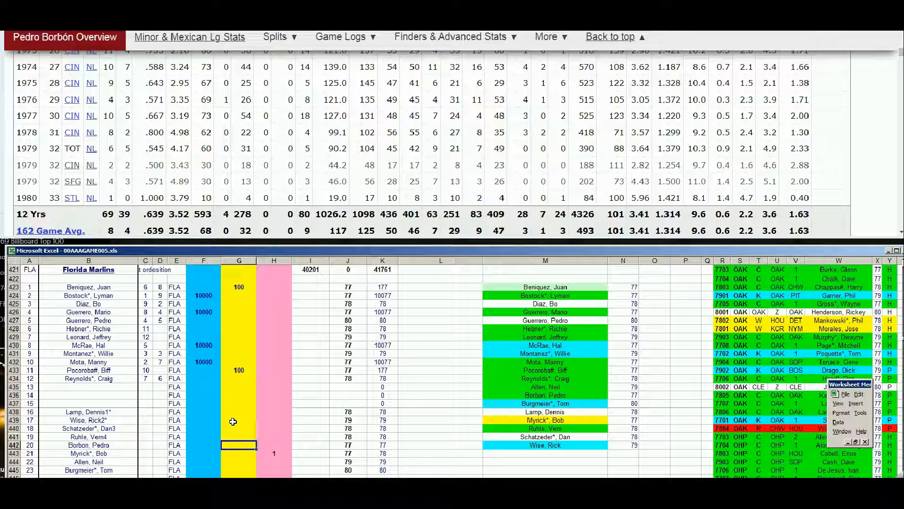
pyautogui.press('Down')
pyautogui.write('100')
pyautogui.press('Return')
pyautogui.press('Up')
pyautogui.click(210, 287)
pyautogui.write('?')
pyautogui.press('Return')
pyautogui.press('Down')
pyautogui.press('Down')
pyautogui.press('Right')
pyautogui.write('?')
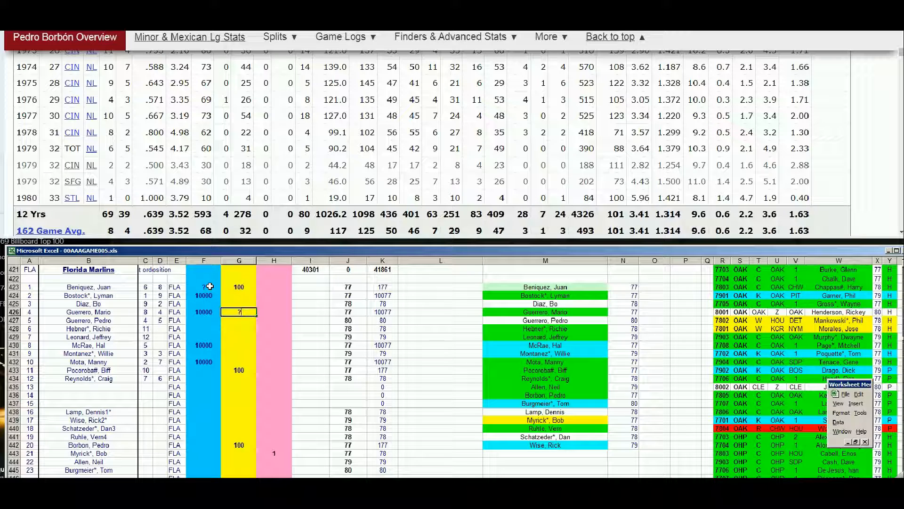
pyautogui.press('Return')
# Step: Enter a ? in column F of Pedro Borbon's row
pyautogui.press('Down')
pyautogui.press('Down')
pyautogui.press('Down')
pyautogui.press('Down')
pyautogui.press('Down')
pyautogui.press('Down')
pyautogui.press('Down')
pyautogui.press('Down')
pyautogui.press('Down')
pyautogui.press('Down')
pyautogui.press('Down')
pyautogui.press('Down')
pyautogui.press('Down')
pyautogui.press('Down')
pyautogui.press('Down')
pyautogui.press('Left')
pyautogui.write('?')
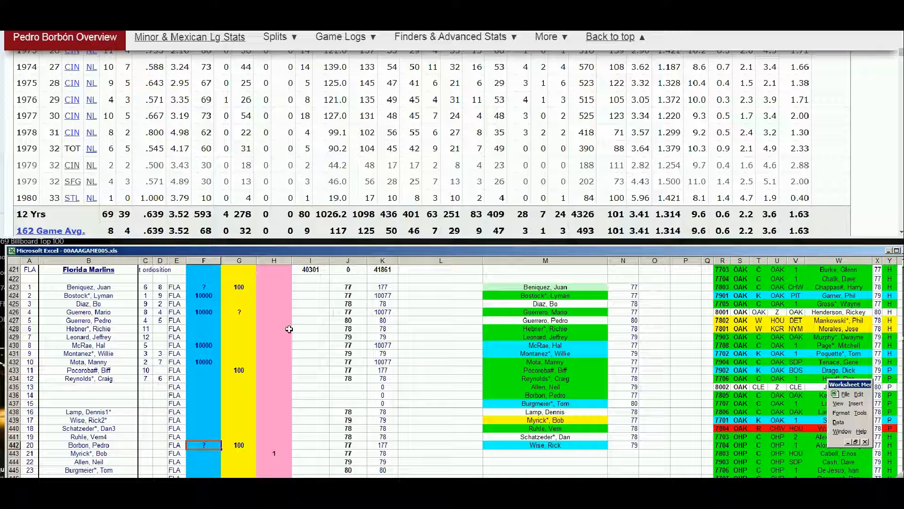
pyautogui.click(252, 337)
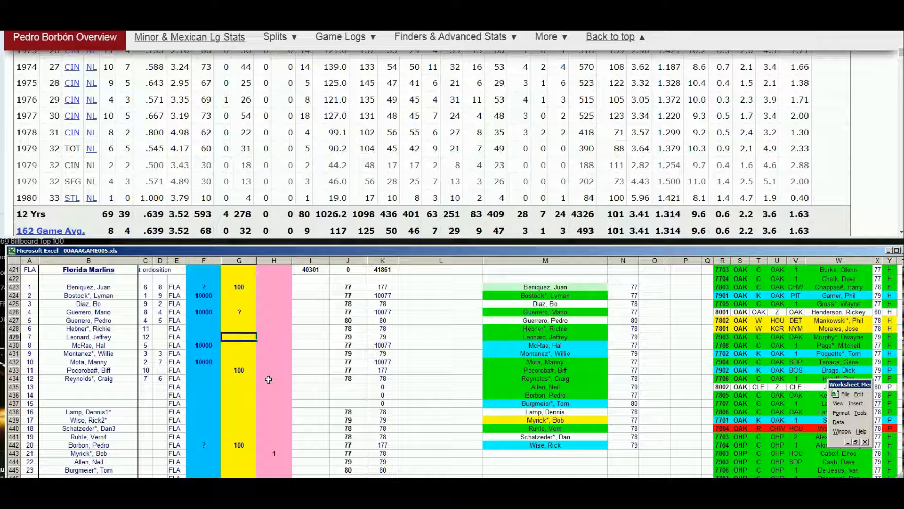